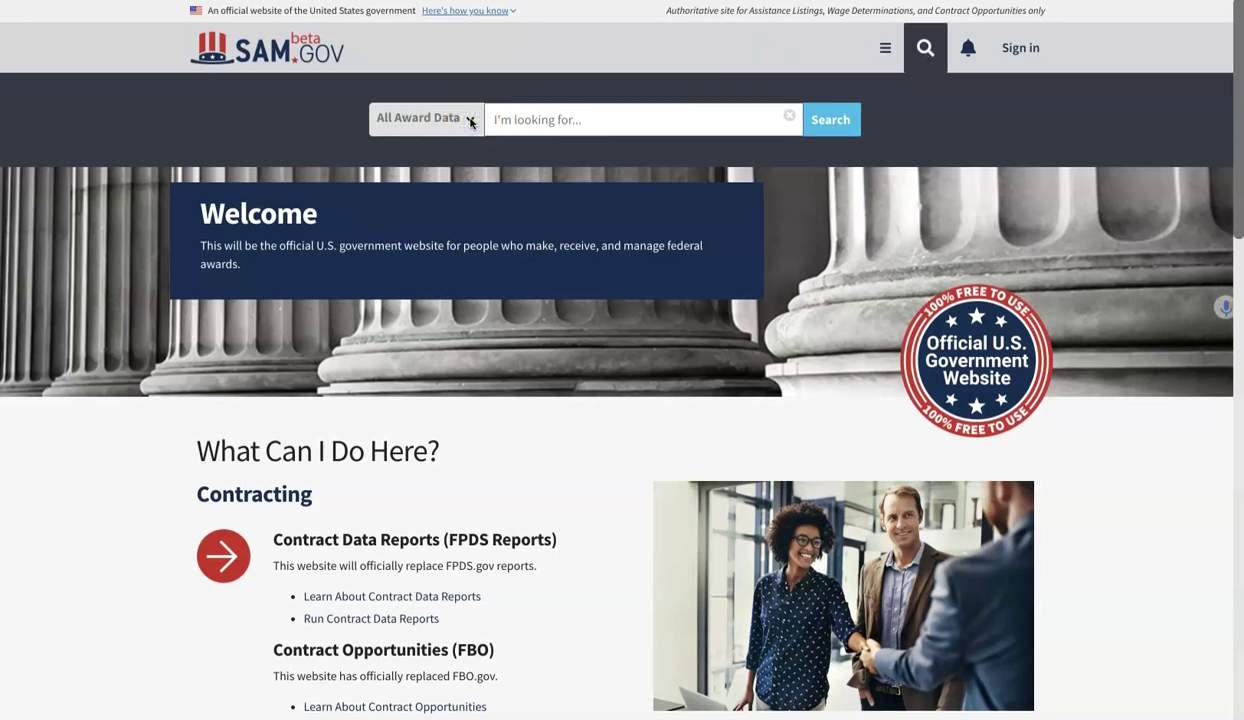
# Step: Set the search domain to Contract Data and run a search with an empty search box
pyautogui.click(472, 119)
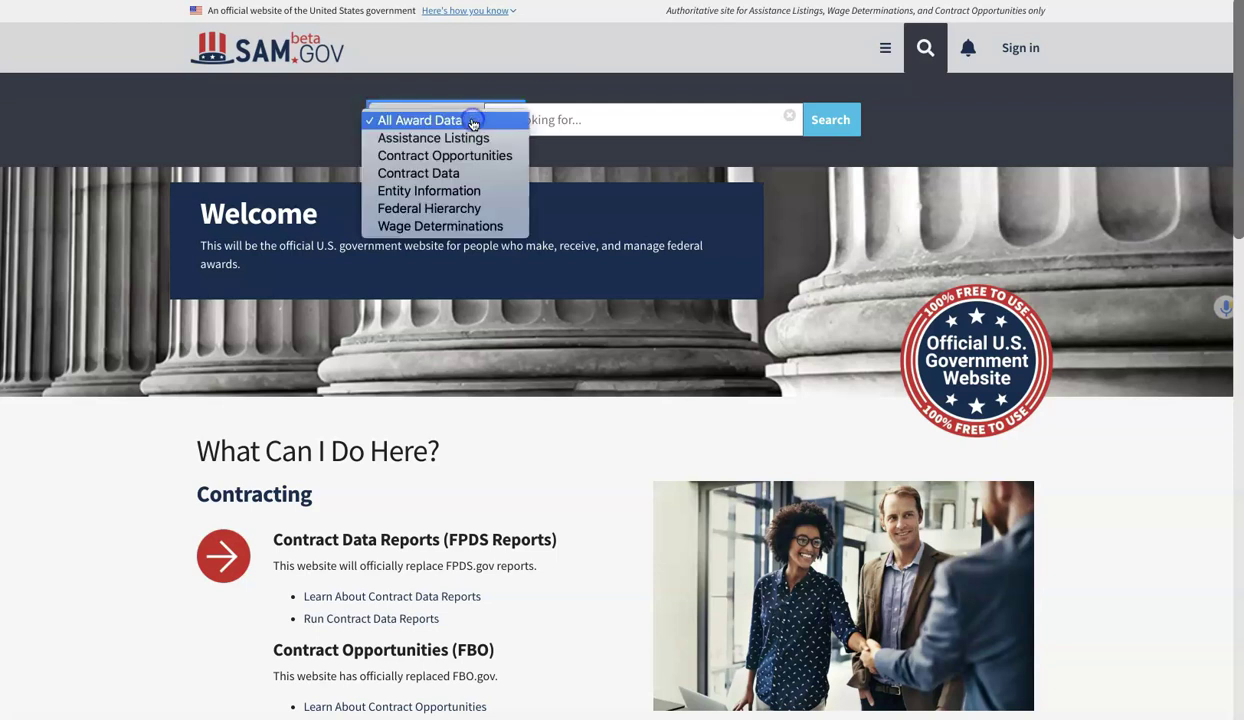
pyautogui.click(451, 174)
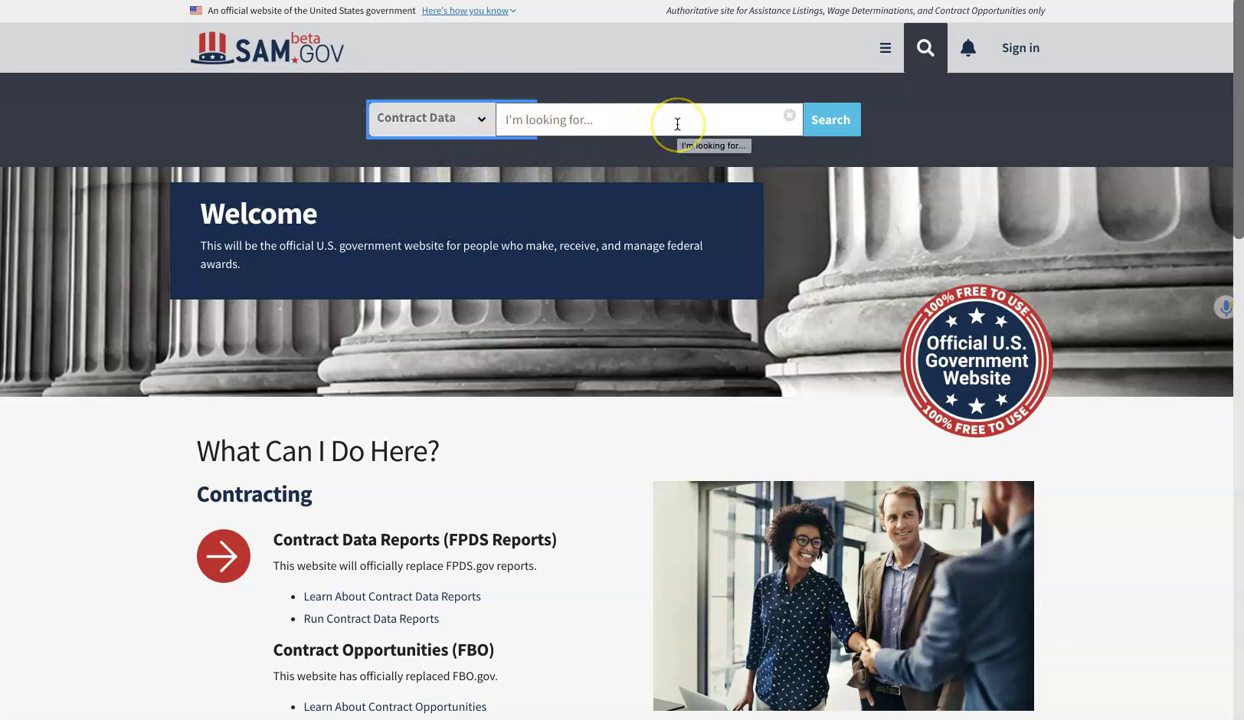
pyautogui.click(735, 124)
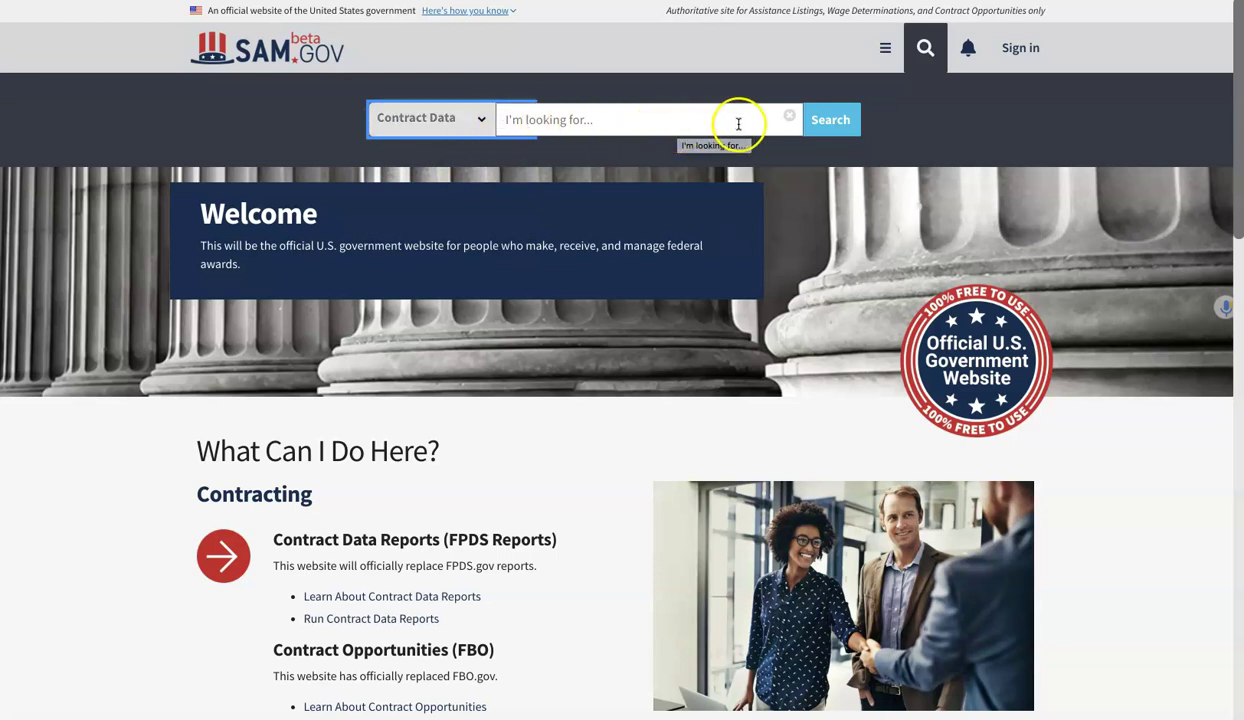
pyautogui.click(820, 122)
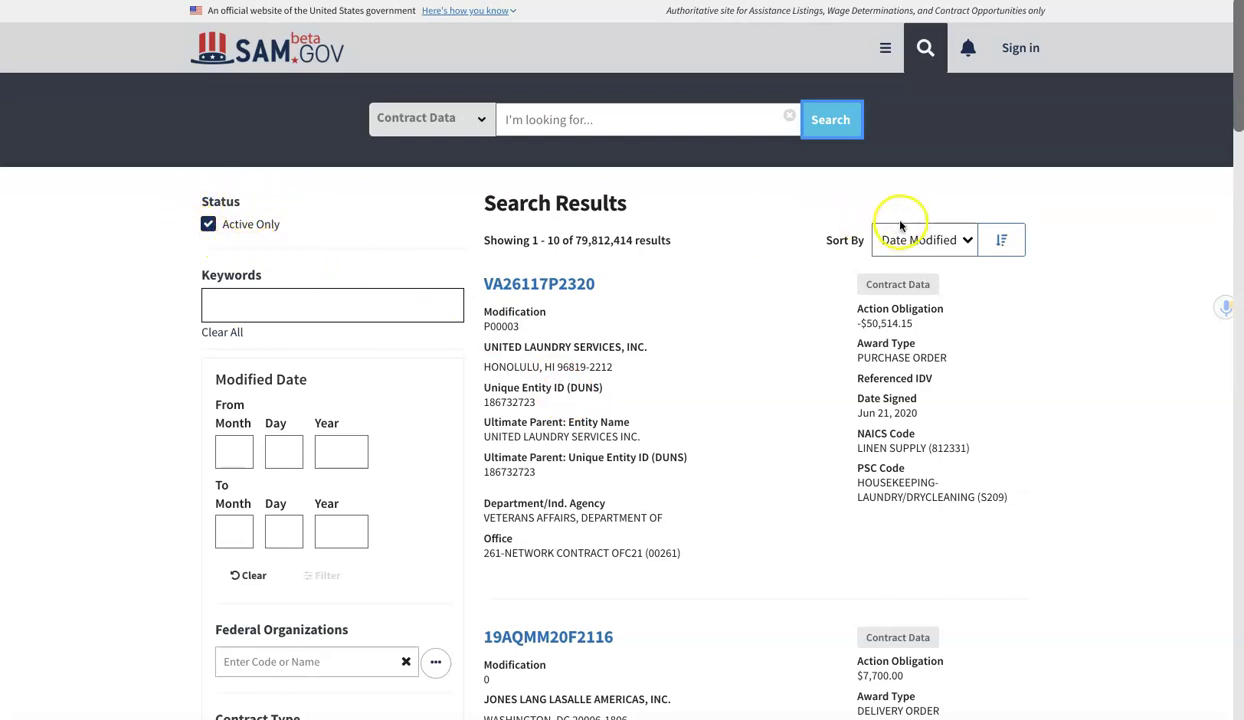
# Step: Sort the results by Title, then switch the sort back to Date Modified
pyautogui.click(975, 245)
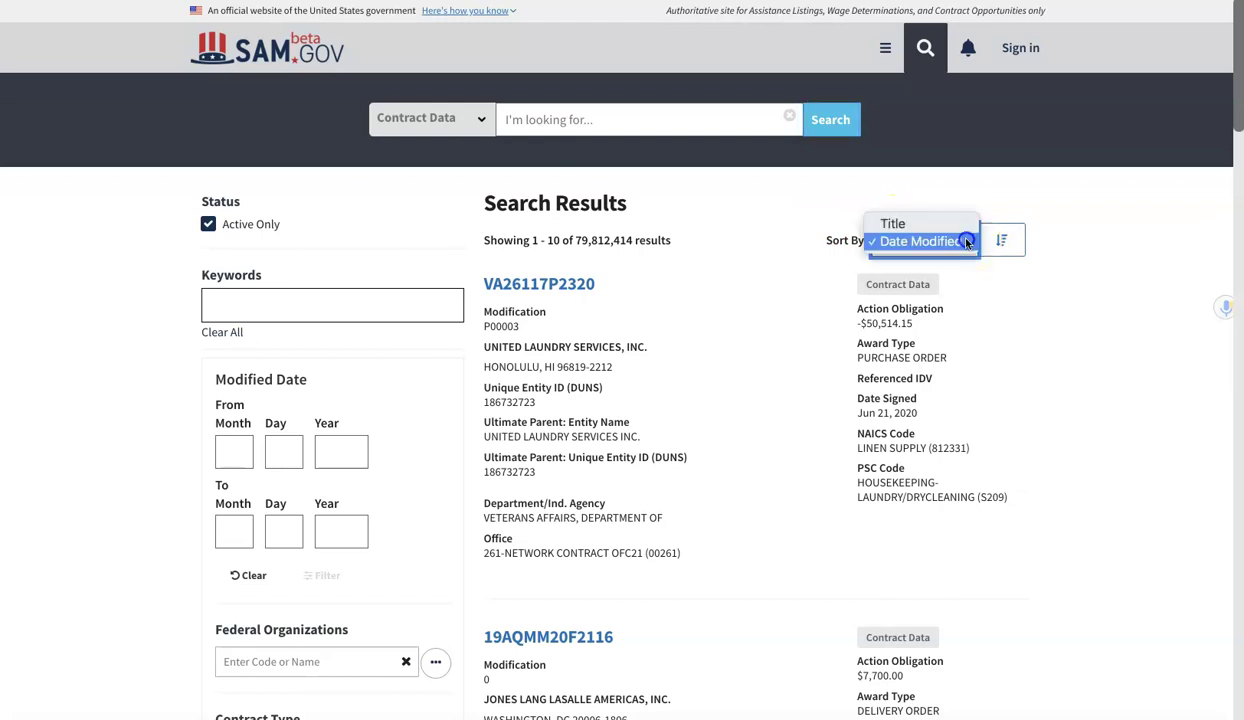
pyautogui.click(907, 232)
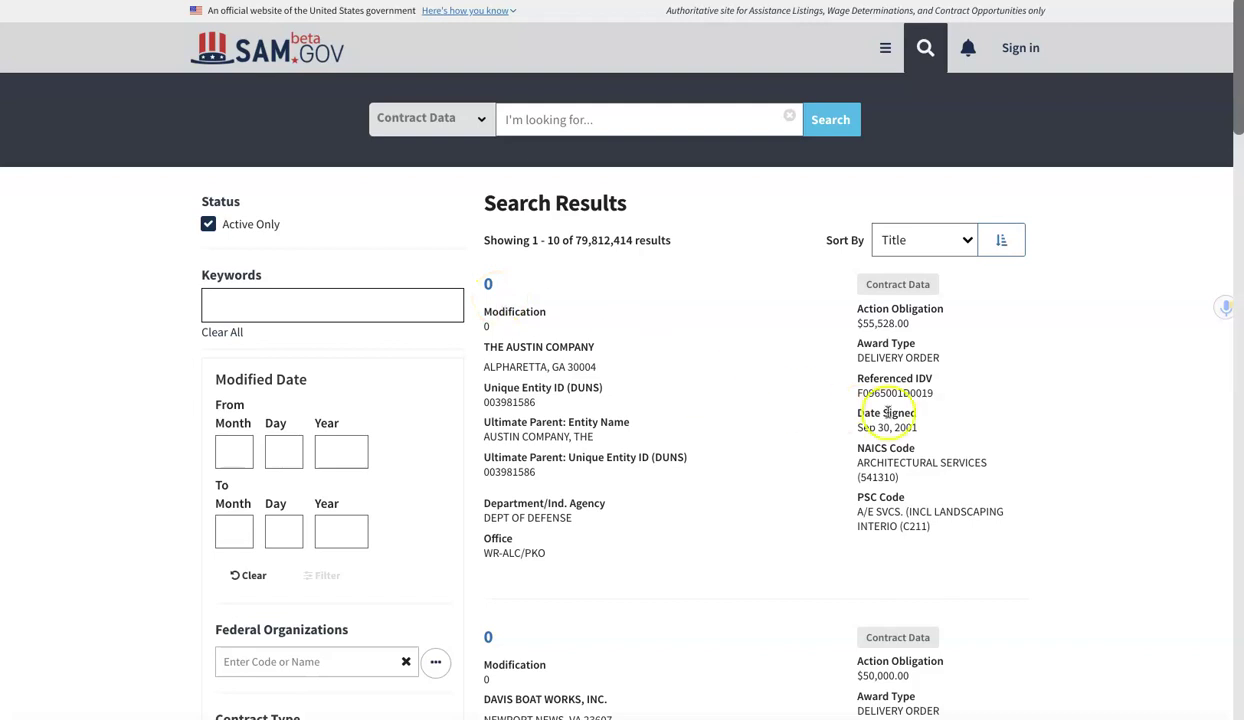
pyautogui.moveTo(918, 427); pyautogui.dragTo(856, 433)
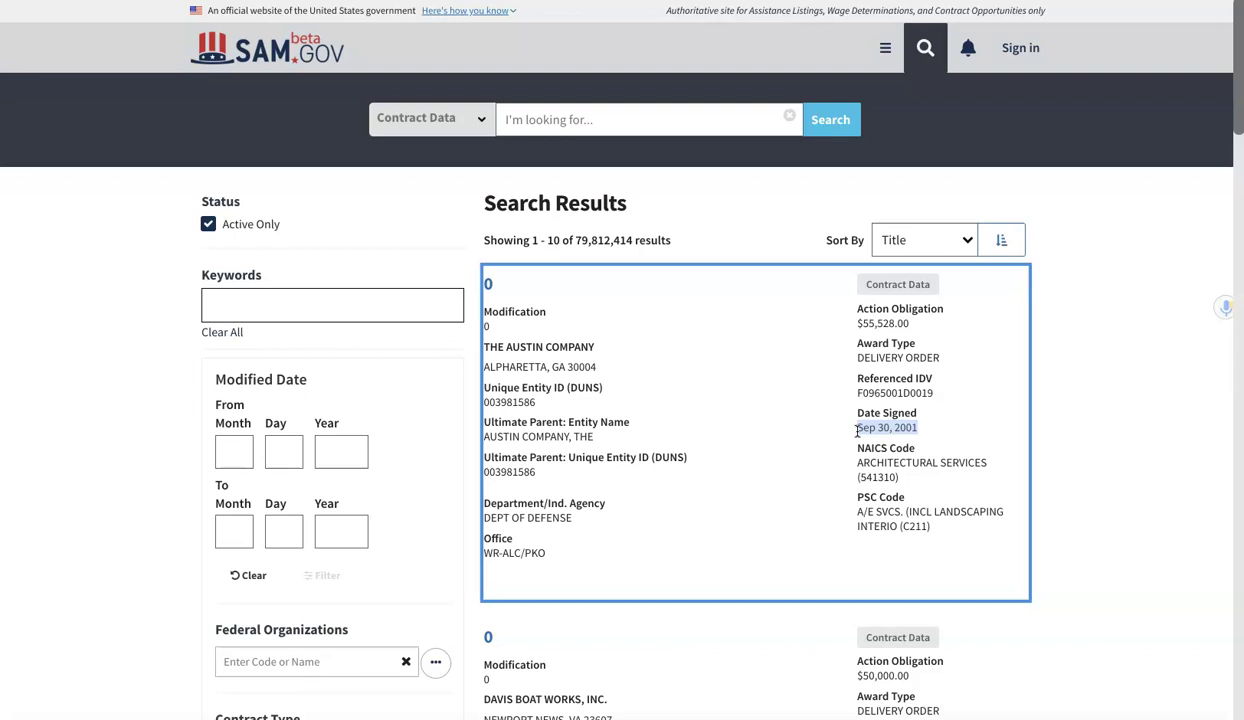
pyautogui.click(916, 241)
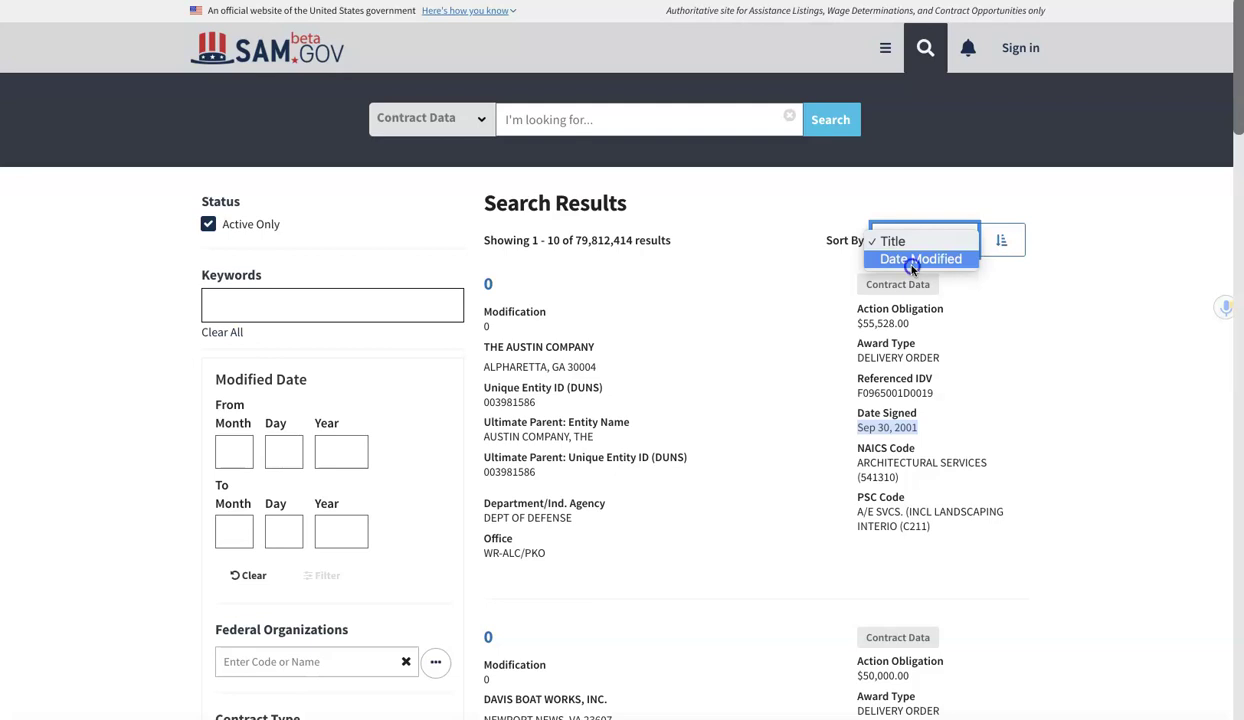
pyautogui.click(912, 264)
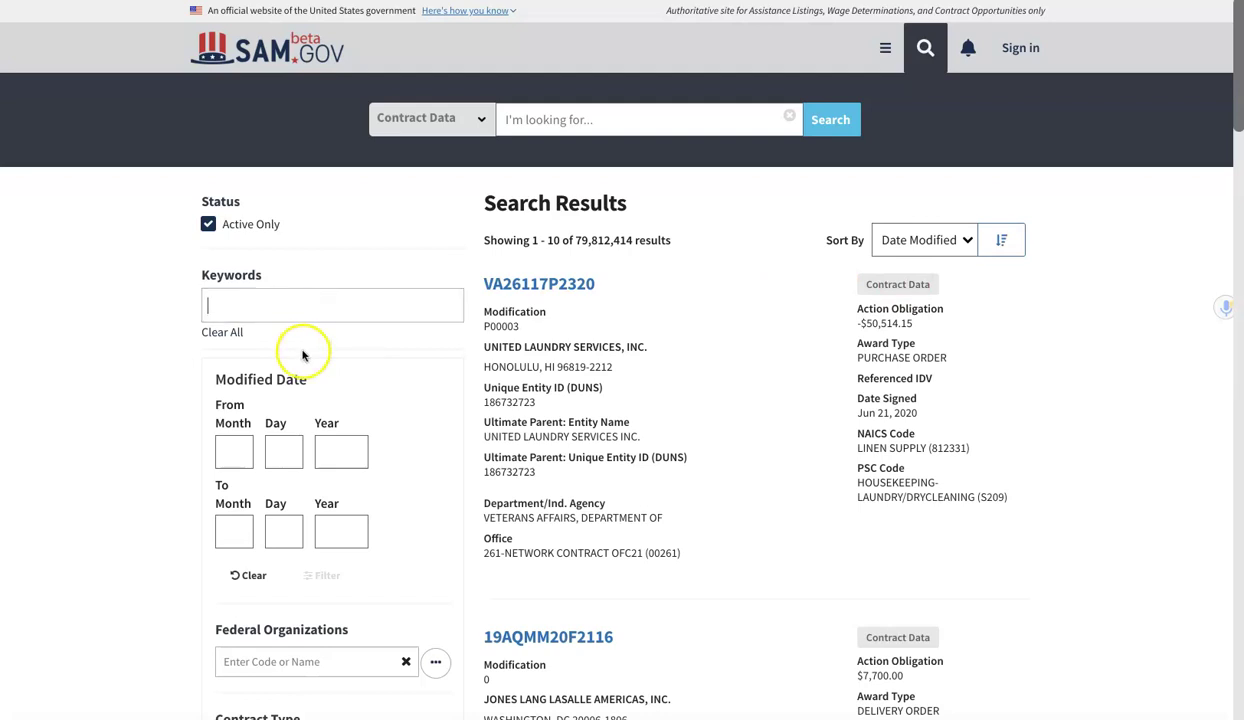
# Step: Set the Contract Type filter to Interagency Contract Directory (ICD)
pyautogui.scroll(-4, 302, 404)
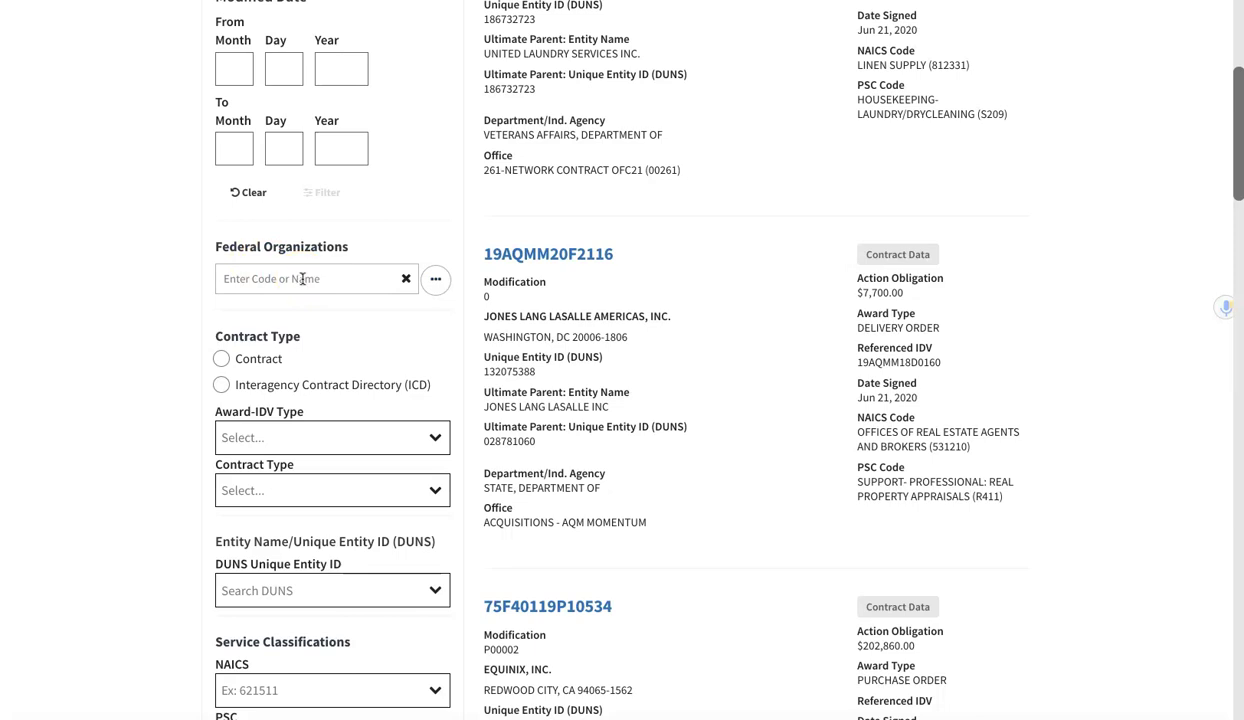
pyautogui.click(222, 361)
pyautogui.click(220, 388)
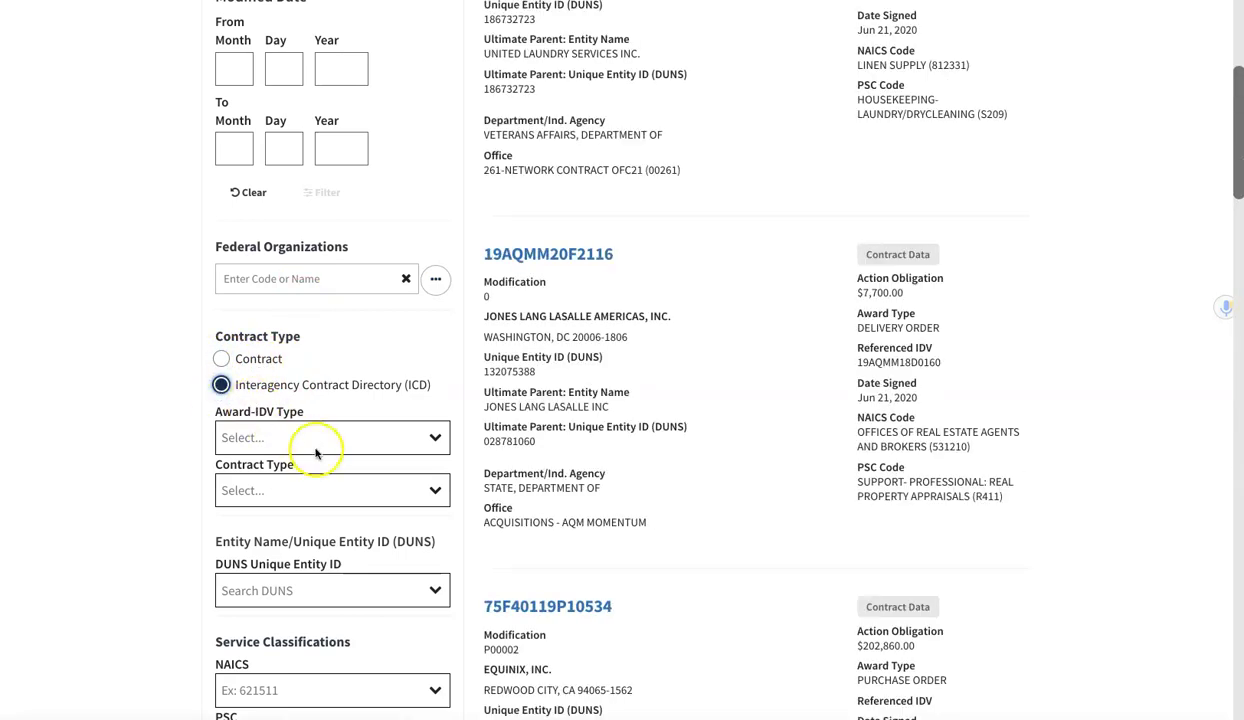
# Step: Browse the Award-IDV Type list and close it without selecting a type
pyautogui.click(436, 437)
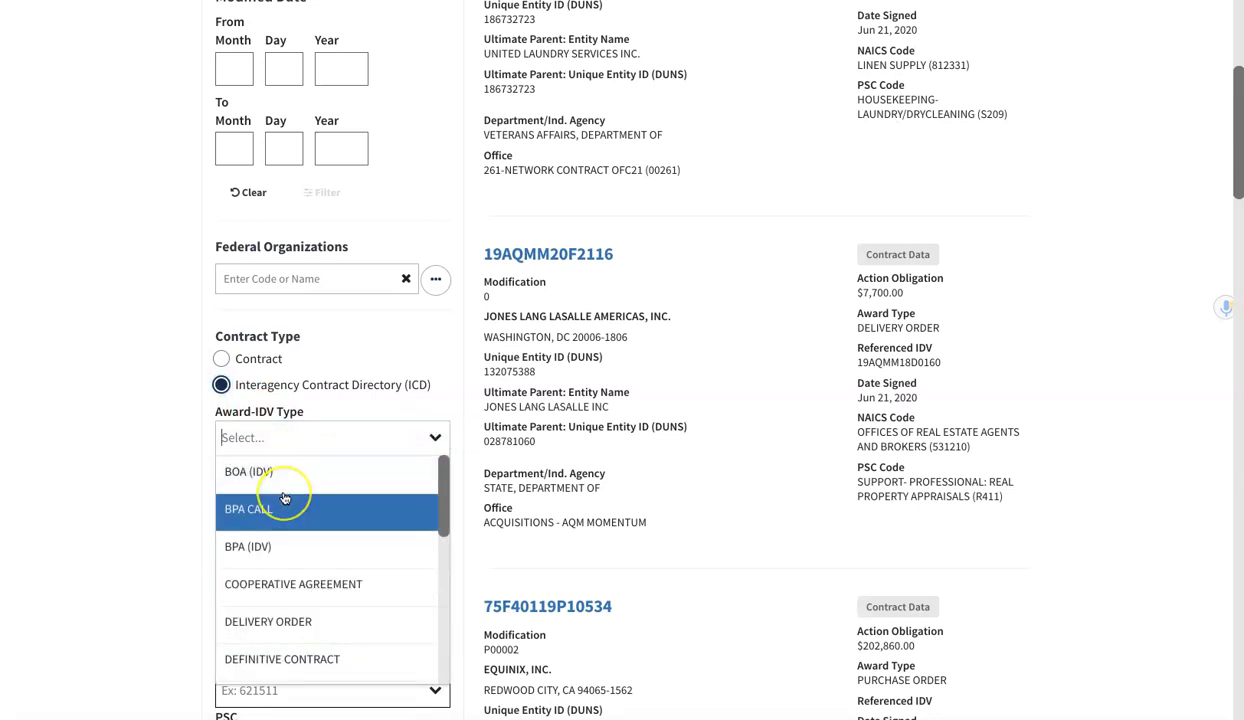
pyautogui.scroll(-5, 284, 497)
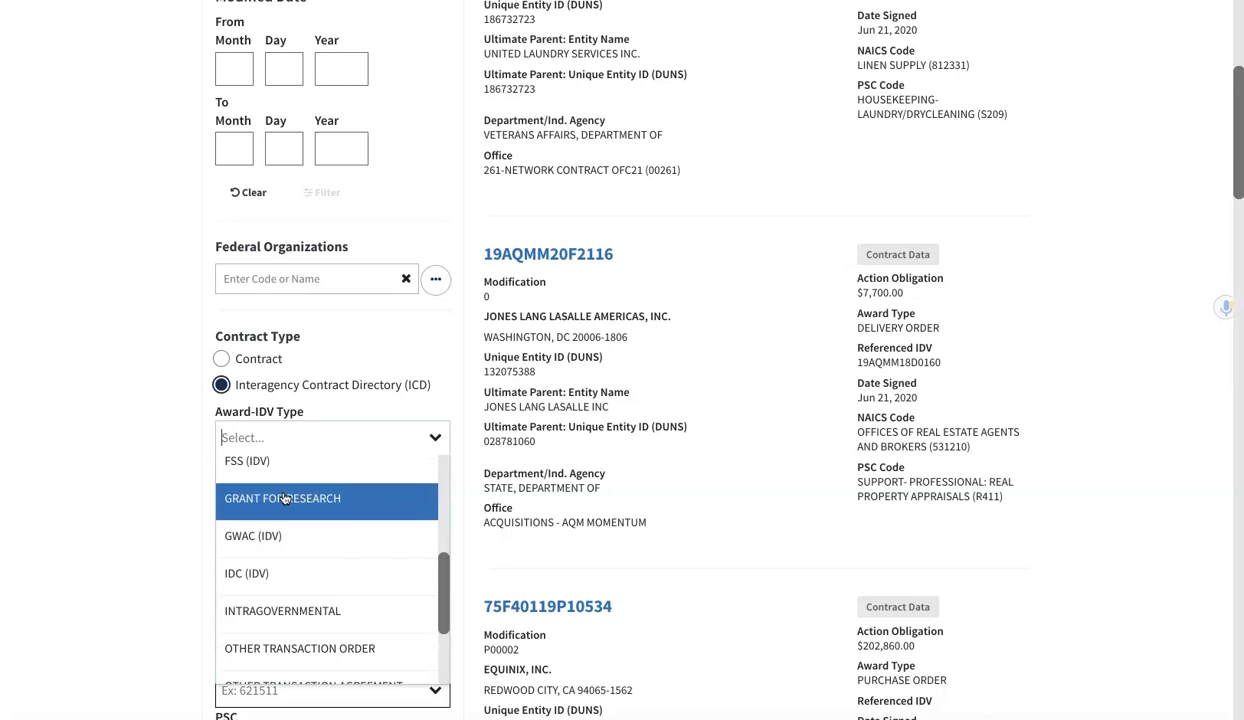
pyautogui.scroll(2, 284, 497)
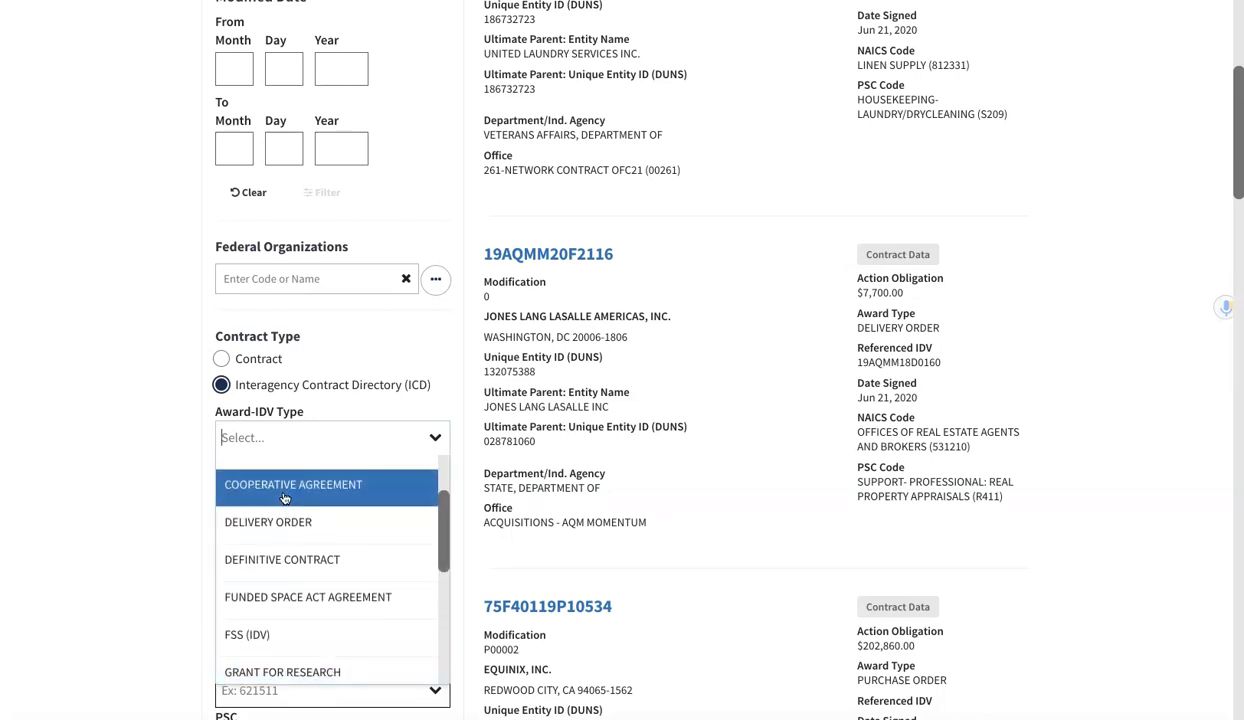
pyautogui.scroll(3, 284, 497)
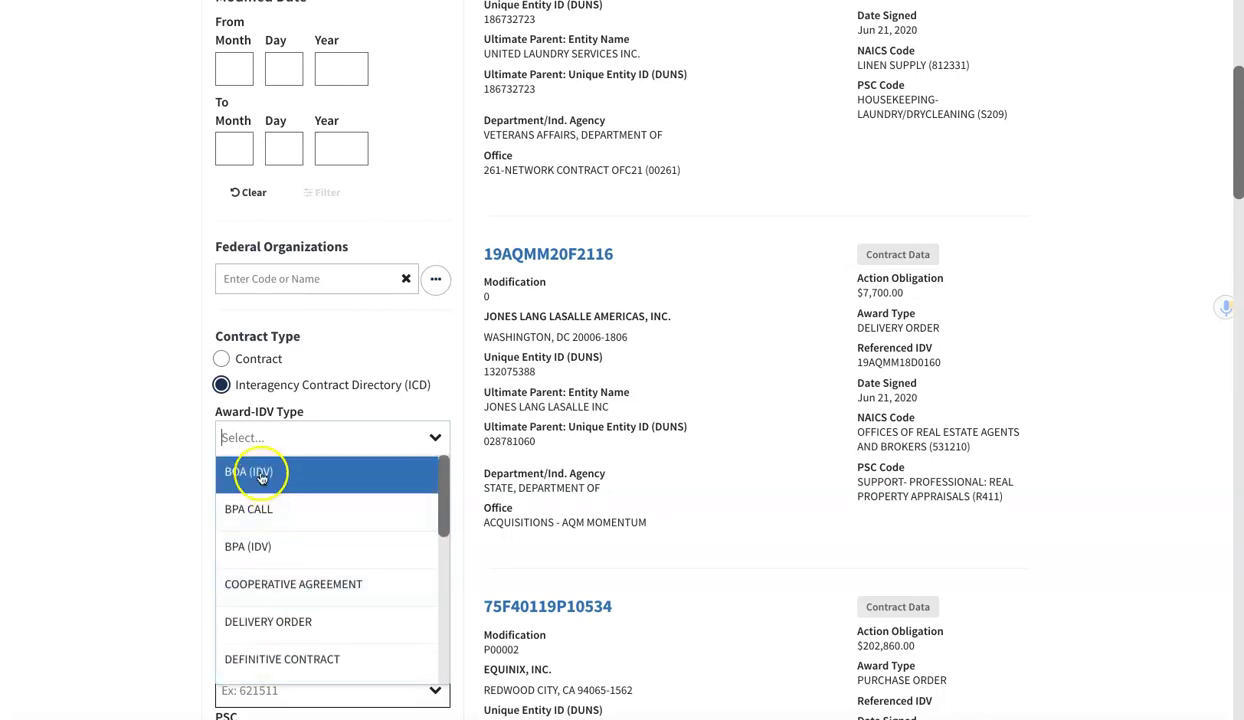
pyautogui.scroll(-2, 291, 470)
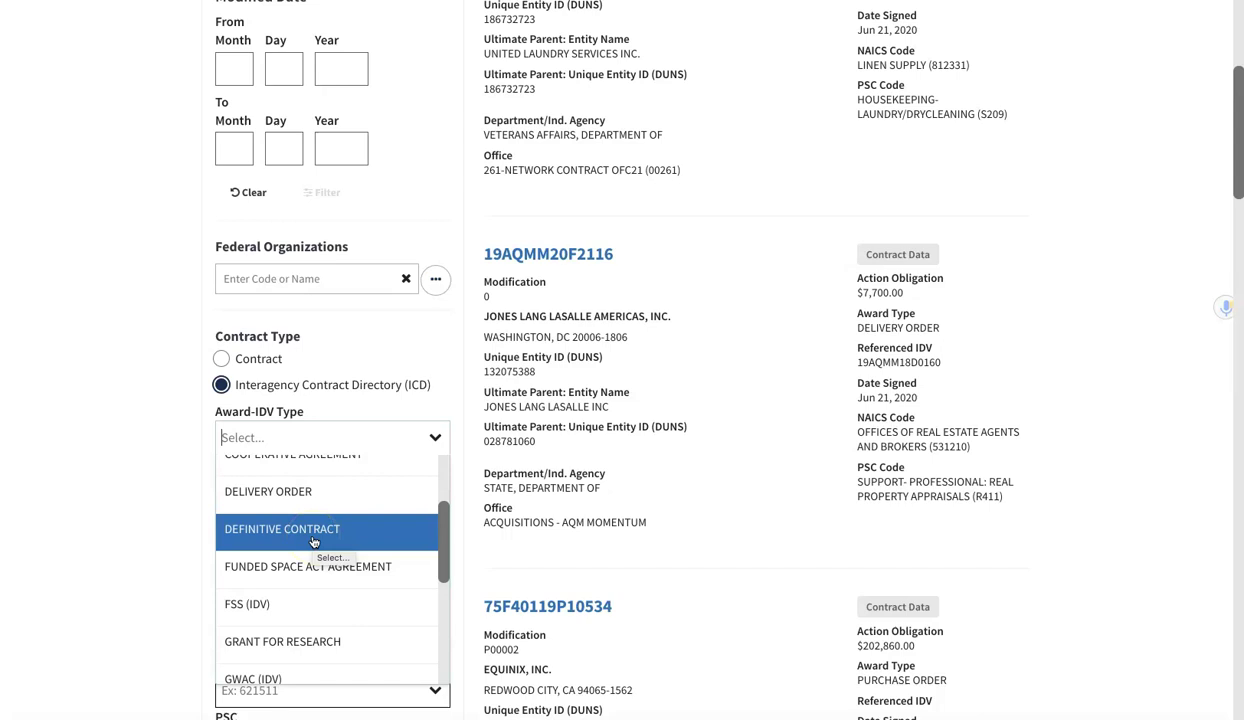
pyautogui.scroll(-5, 316, 542)
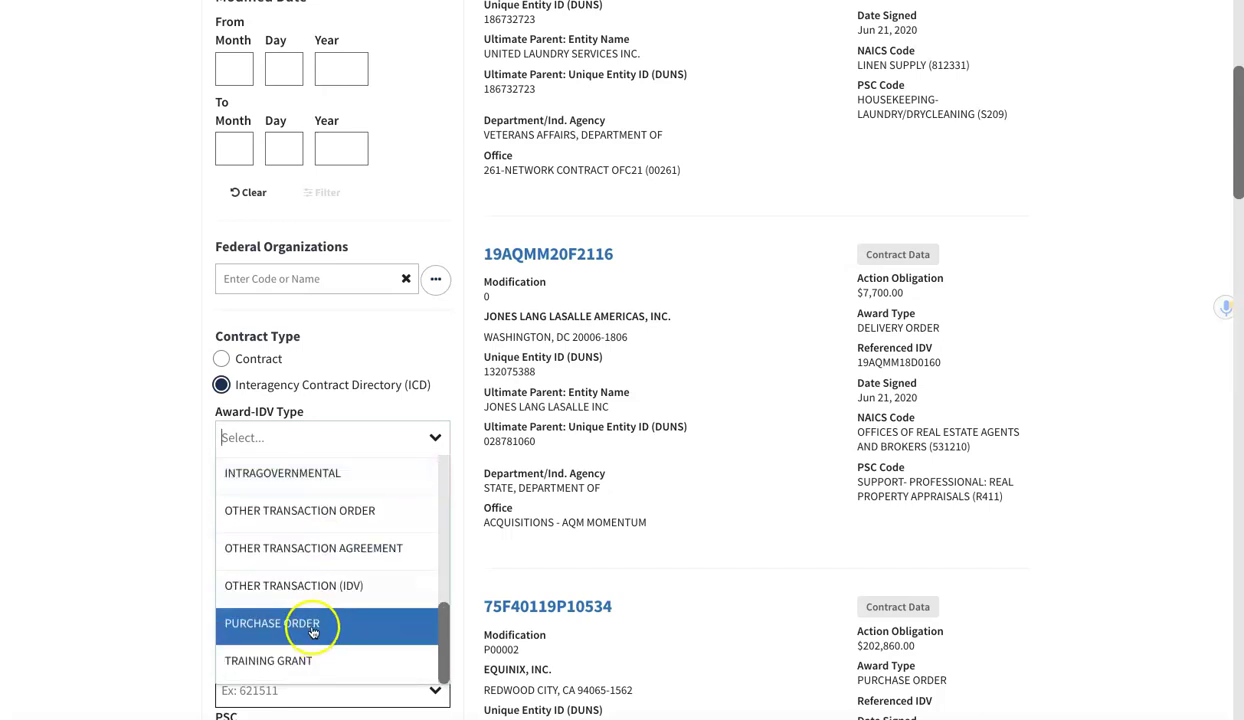
pyautogui.click(209, 417)
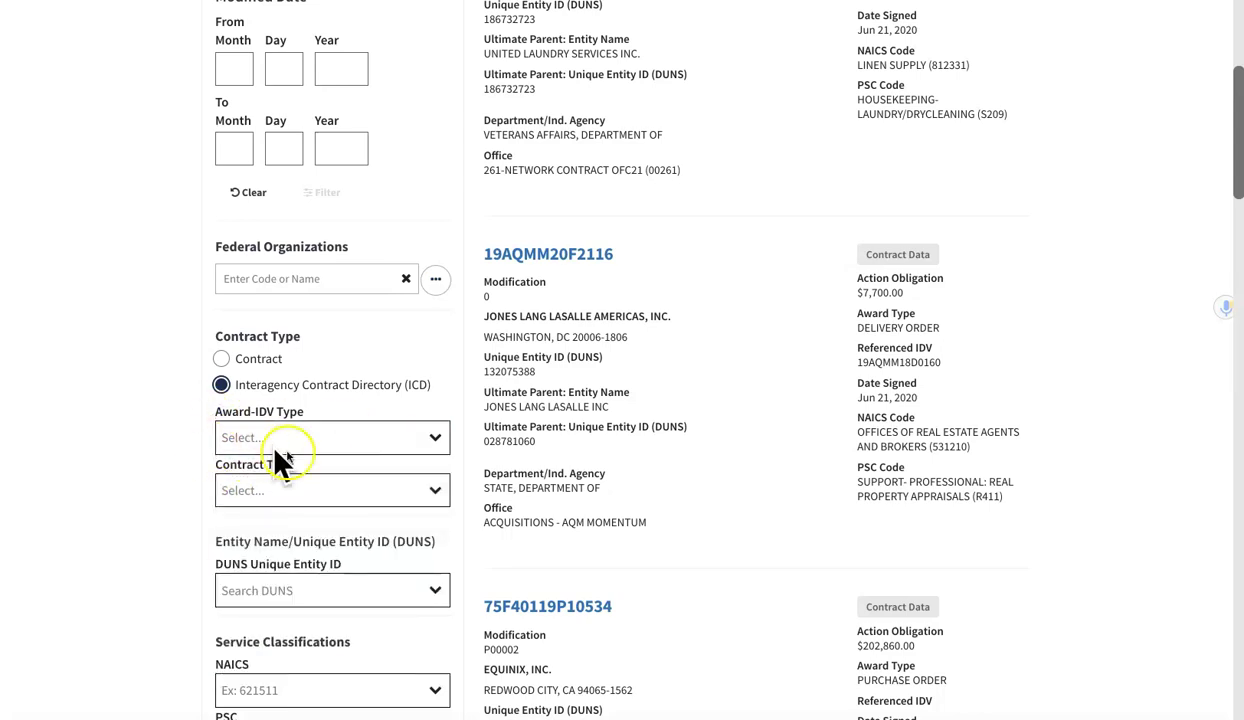
pyautogui.scroll(-1, 458, 502)
pyautogui.scroll(-4, 458, 502)
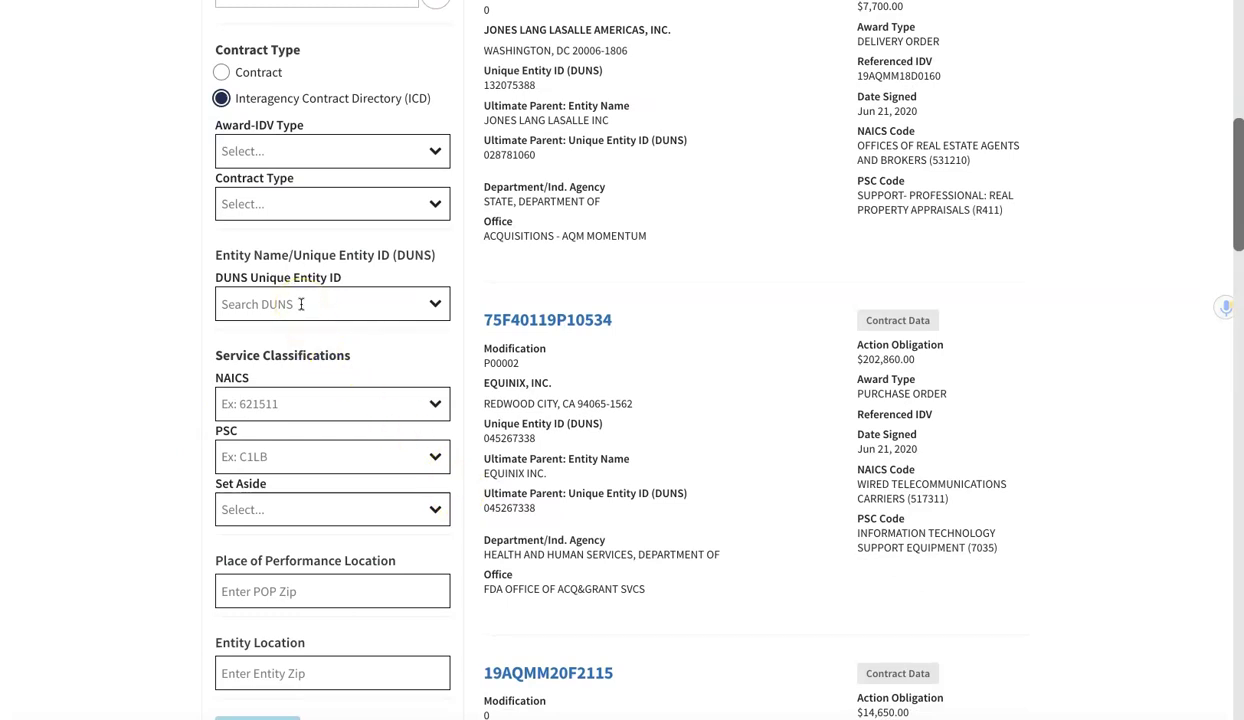
pyautogui.scroll(-2, 330, 285)
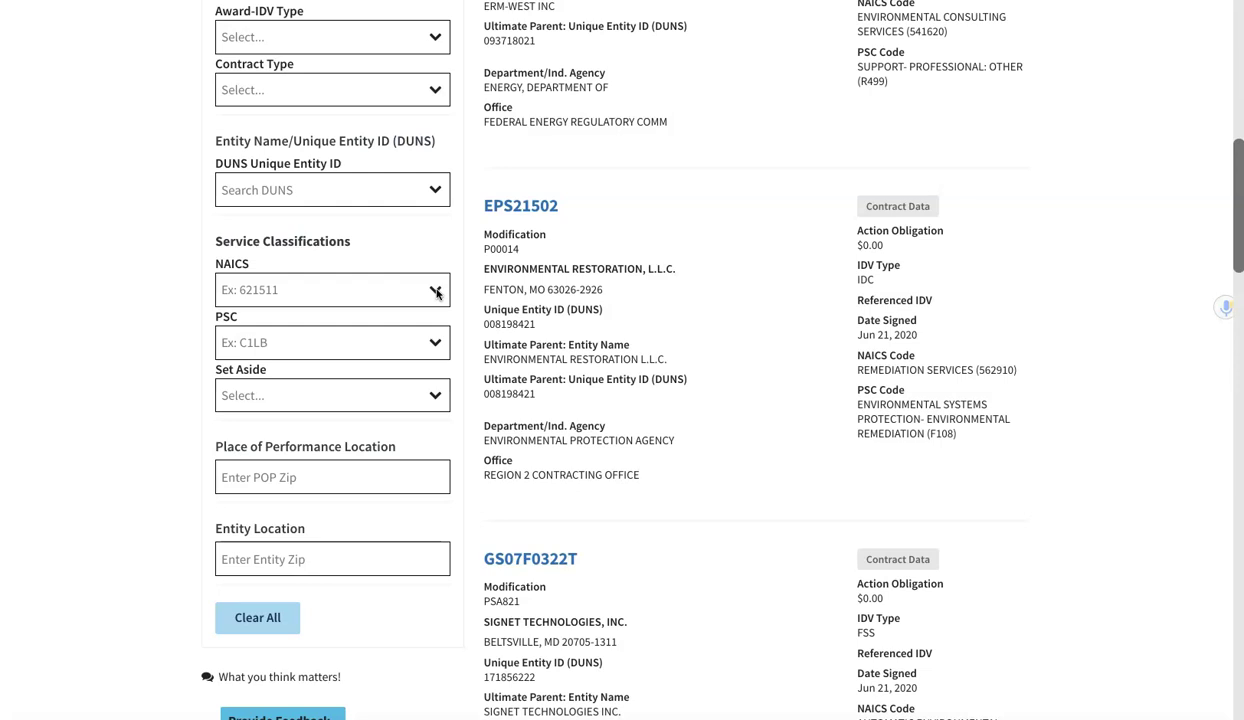
pyautogui.click(270, 289)
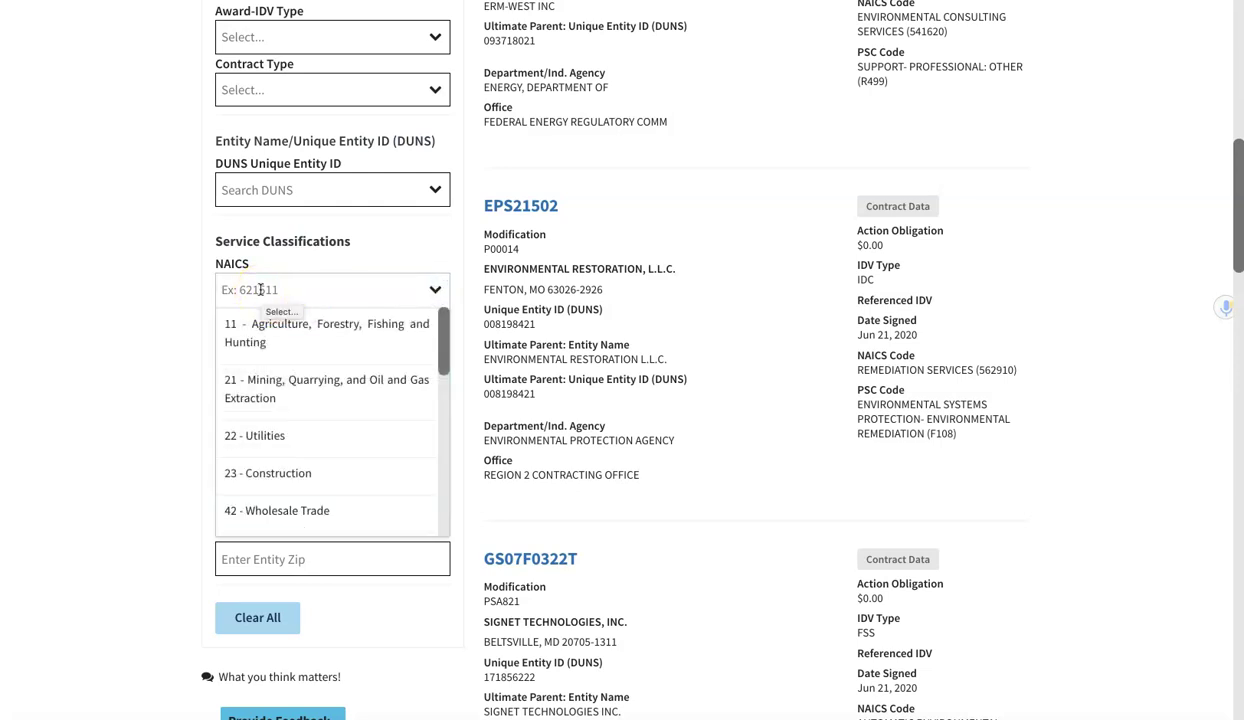
pyautogui.click(259, 288)
pyautogui.click(305, 289)
pyautogui.click(228, 328)
pyautogui.click(290, 300)
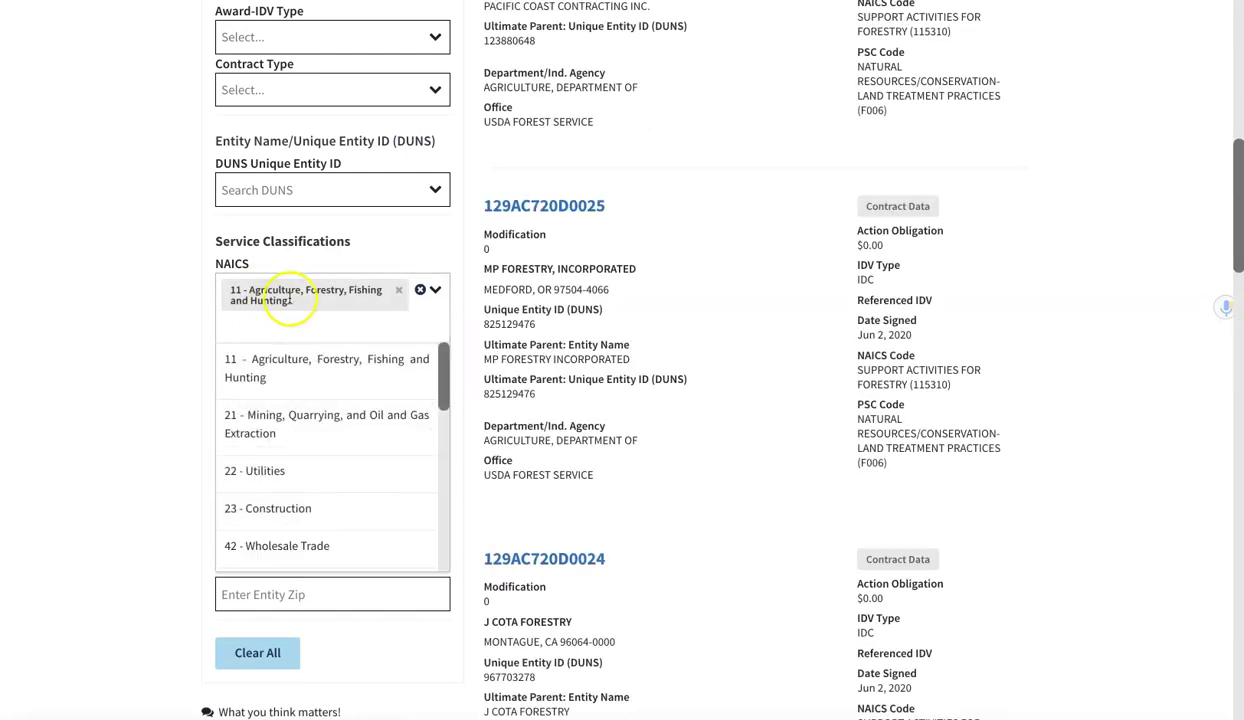
pyautogui.click(398, 289)
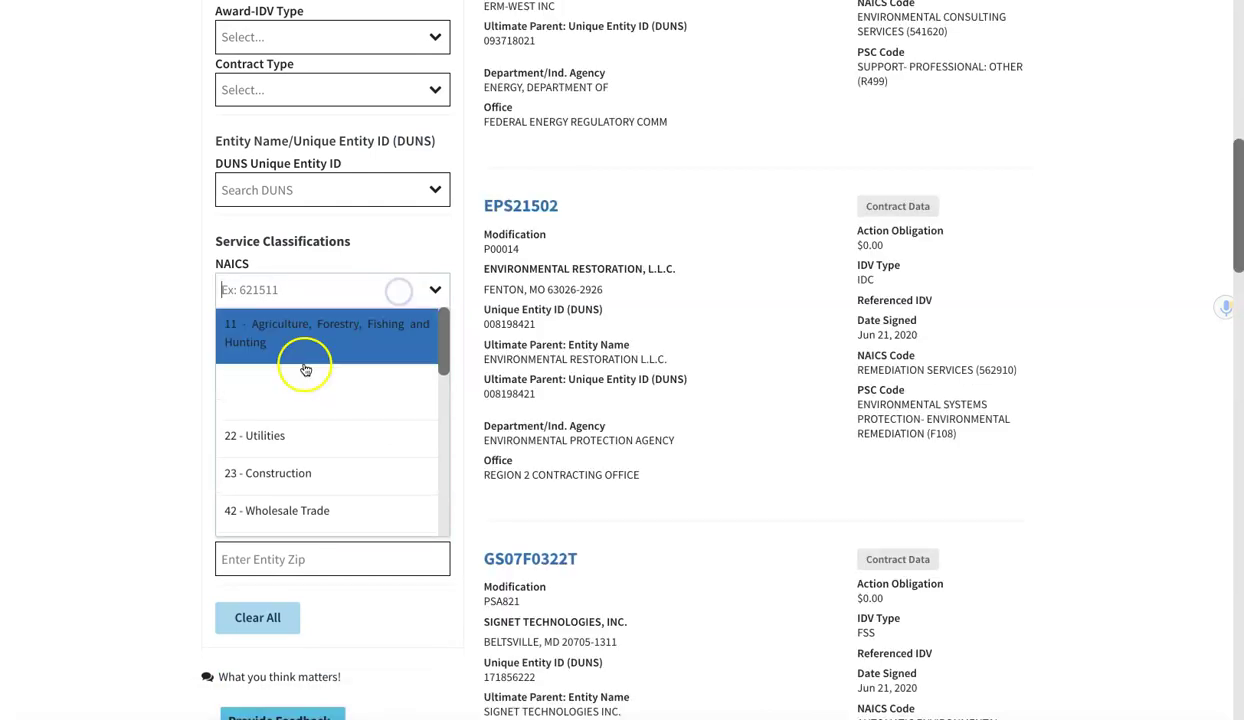
pyautogui.click(258, 434)
pyautogui.click(305, 314)
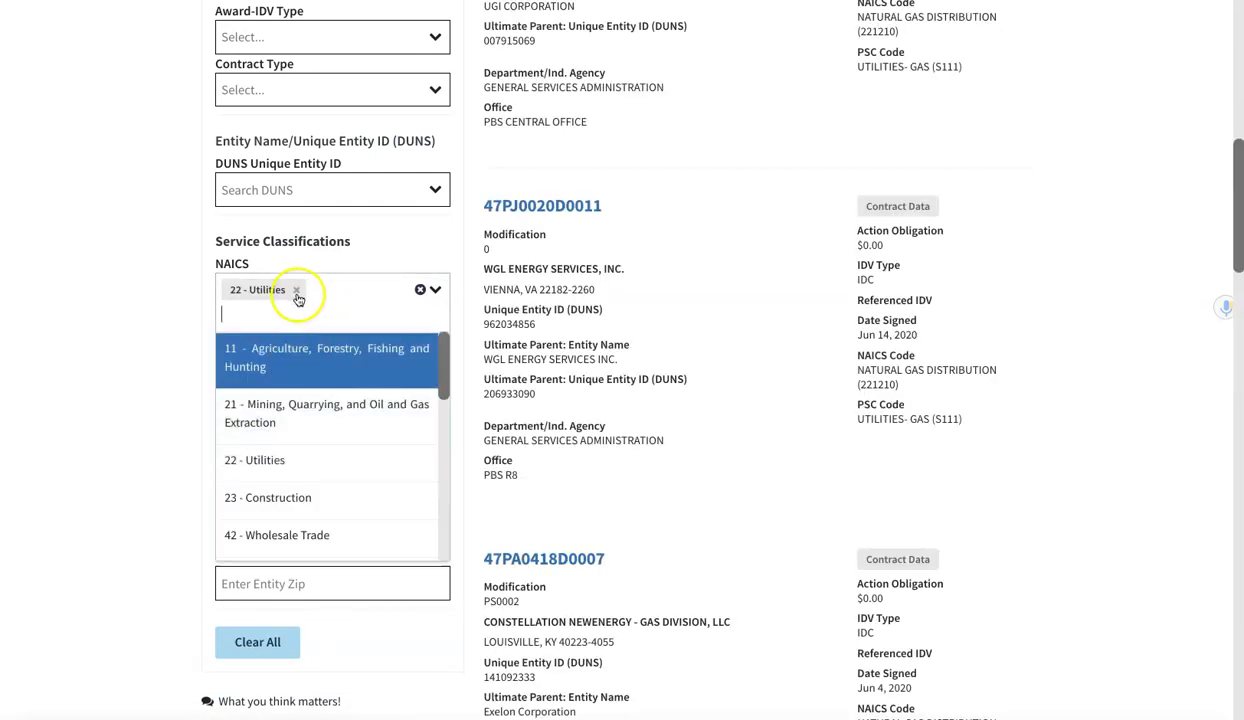
pyautogui.click(296, 291)
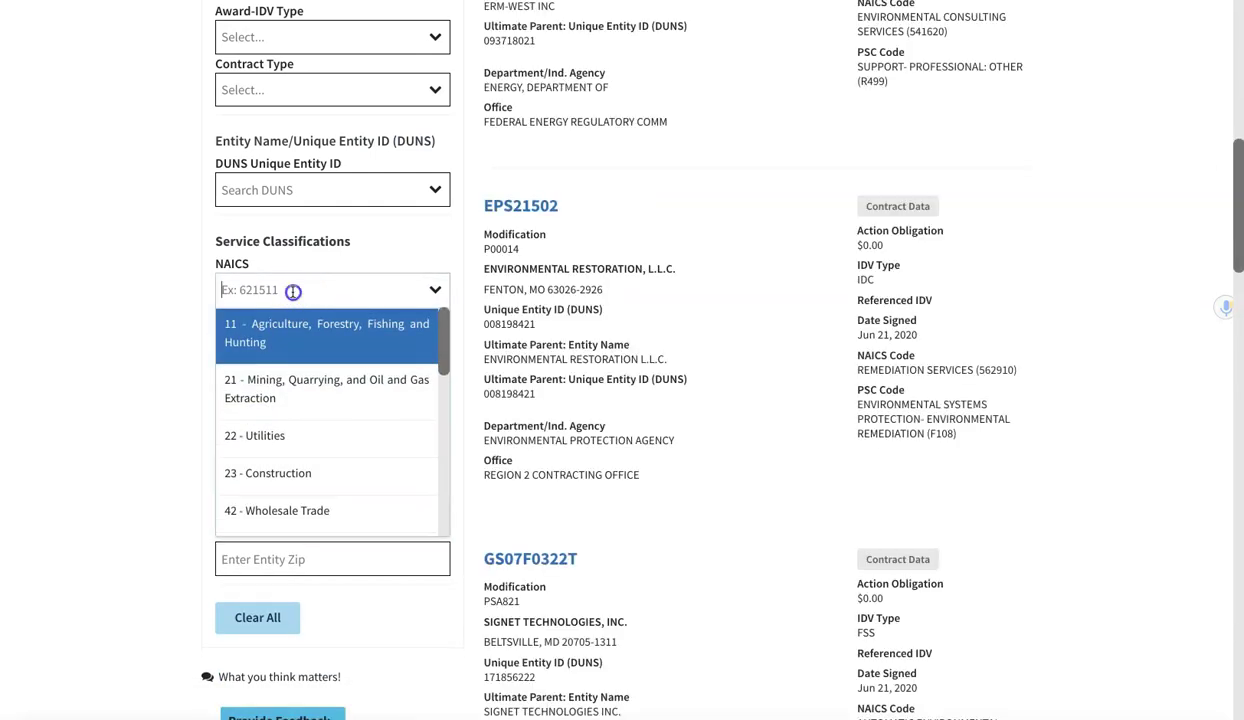
pyautogui.write('5617')
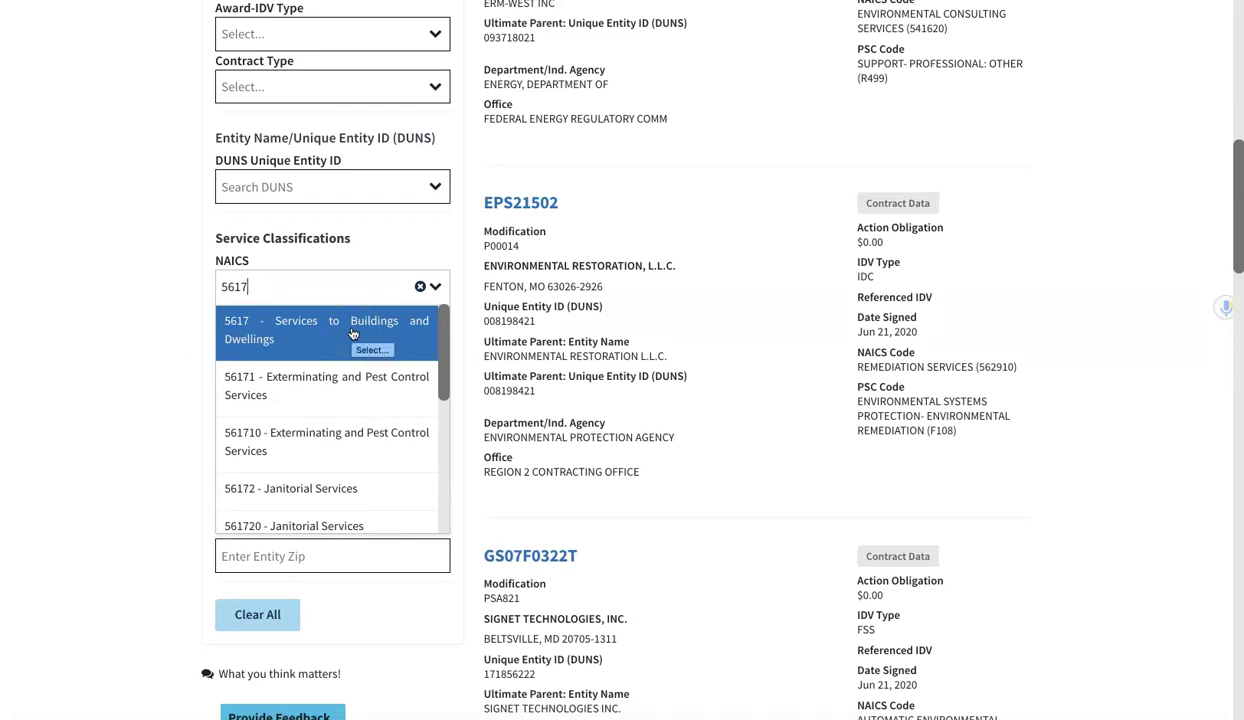
pyautogui.click(319, 356)
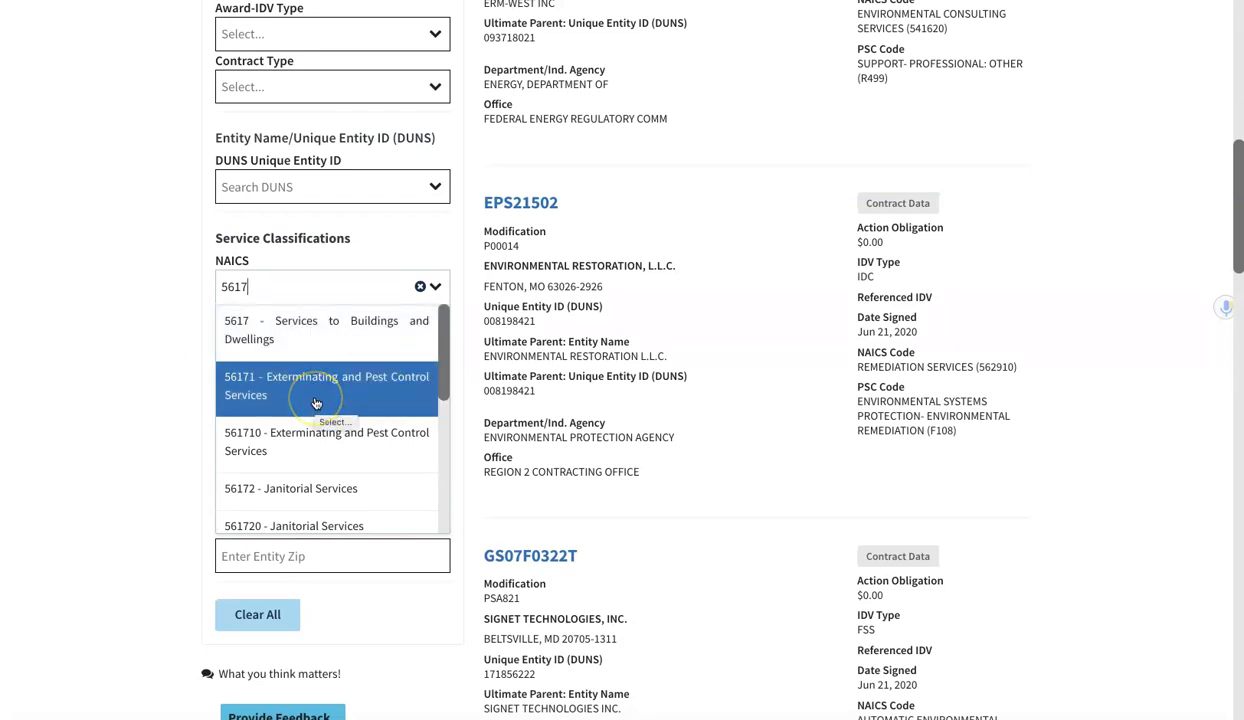
pyautogui.scroll(-3, 316, 403)
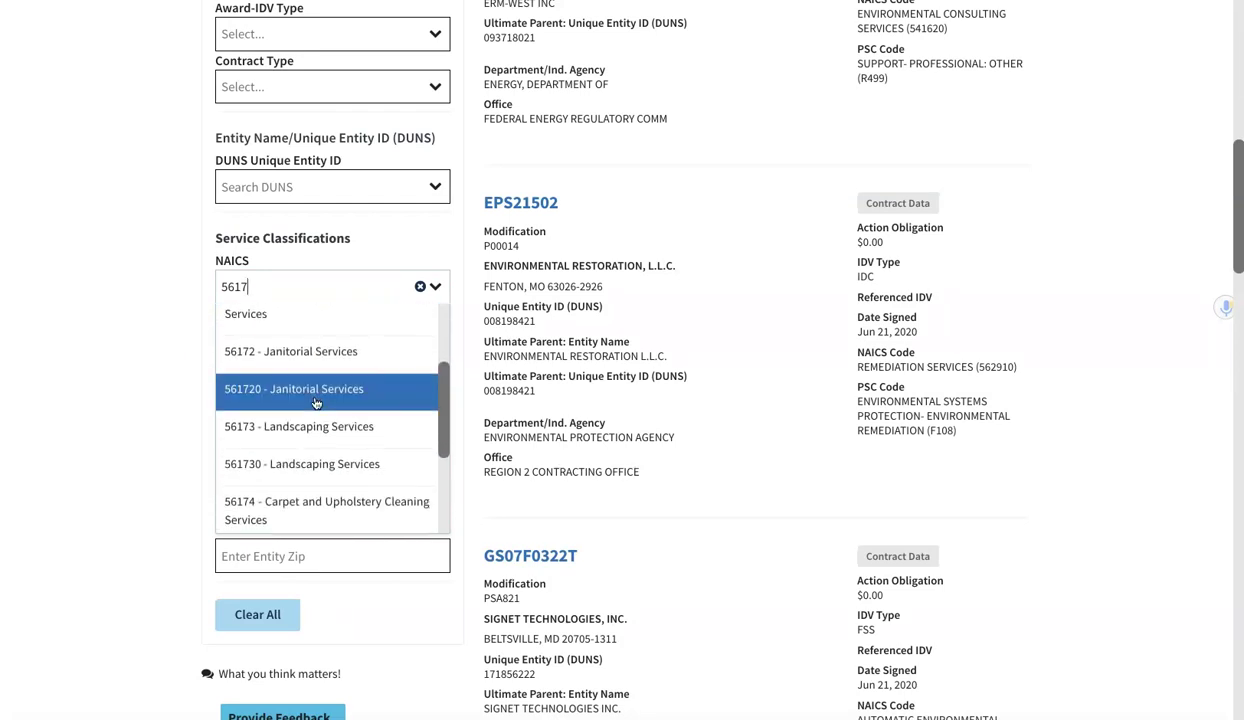
pyautogui.scroll(-3, 316, 403)
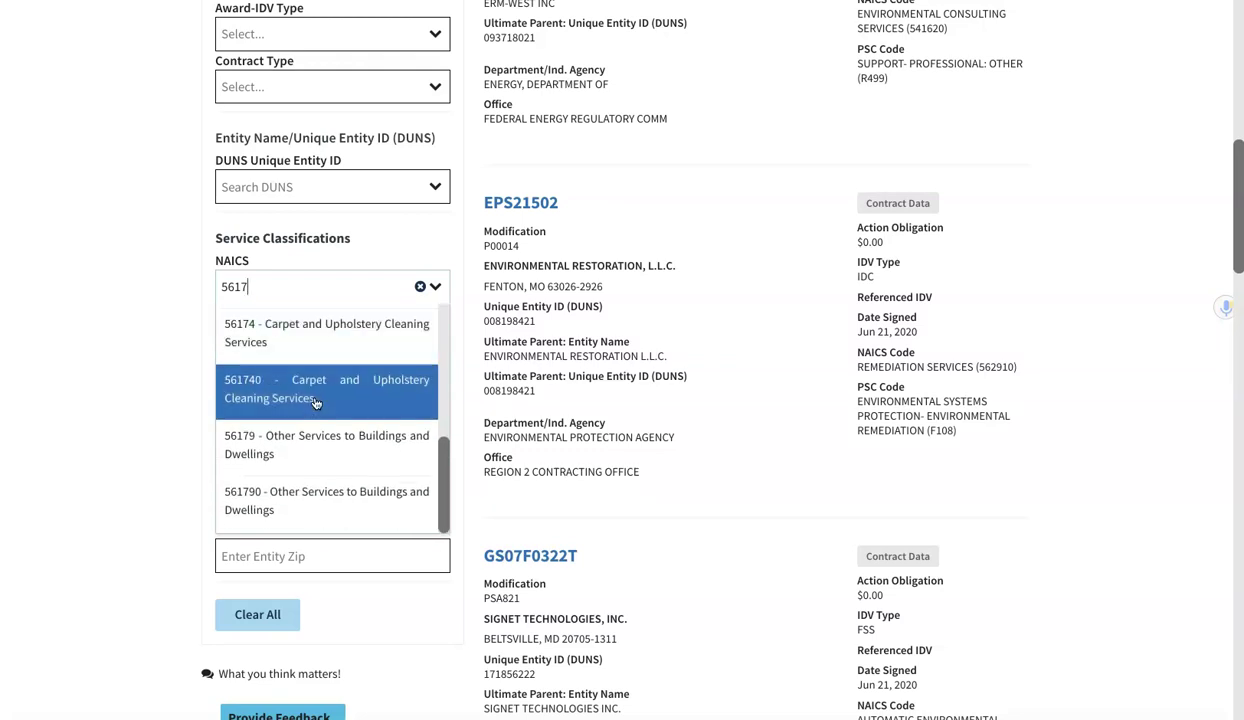
pyautogui.moveTo(292, 455); pyautogui.dragTo(210, 290)
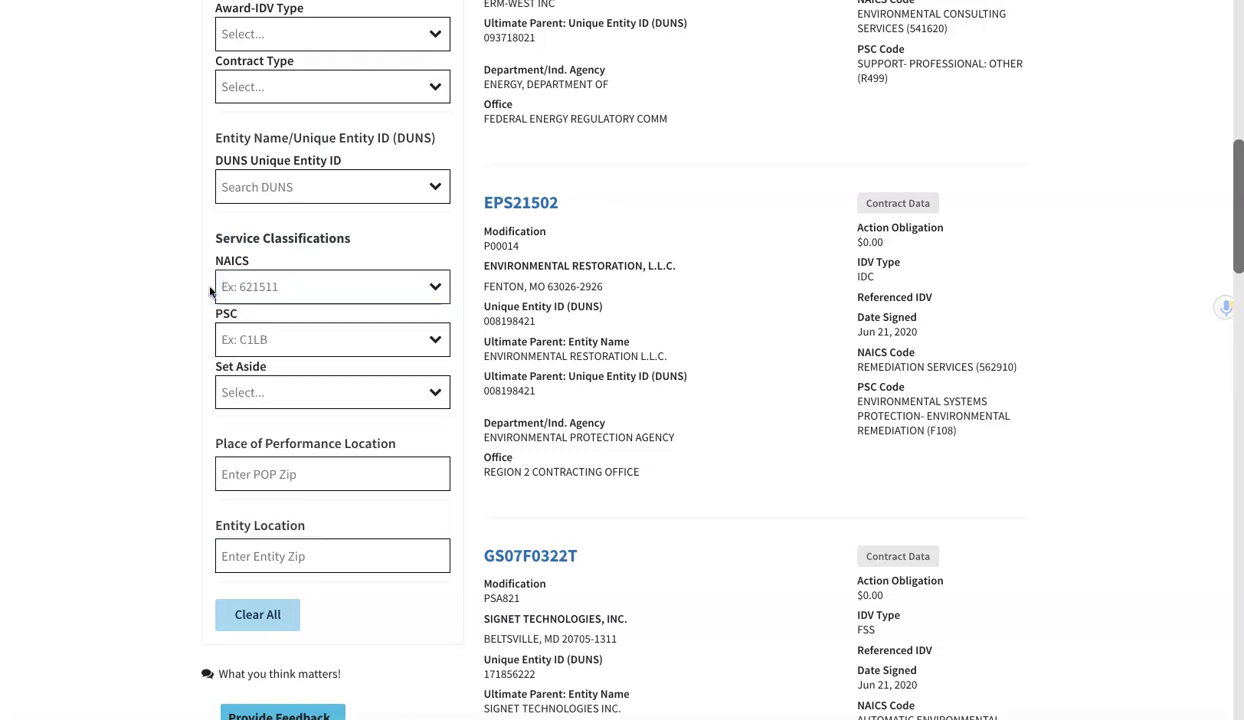
# Step: Filter by NAICS 561720 Janitorial Services and PSC S201 custodial janitorial
pyautogui.write('561720')
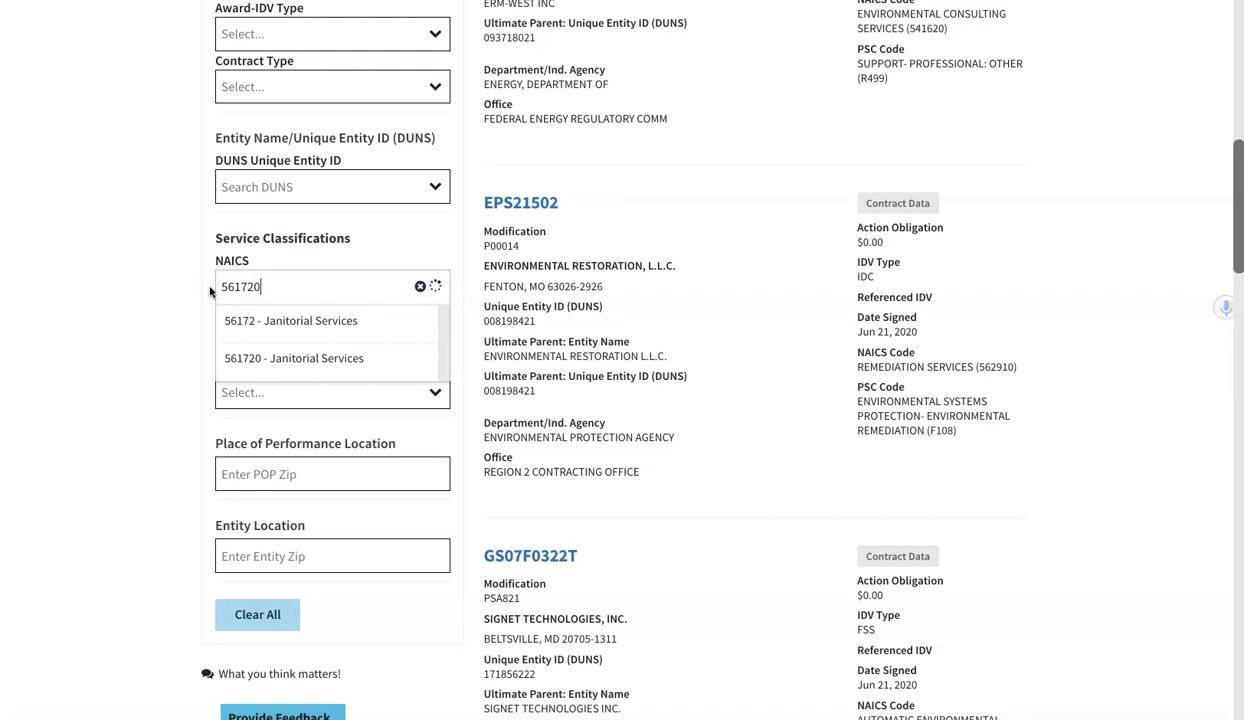
pyautogui.click(236, 320)
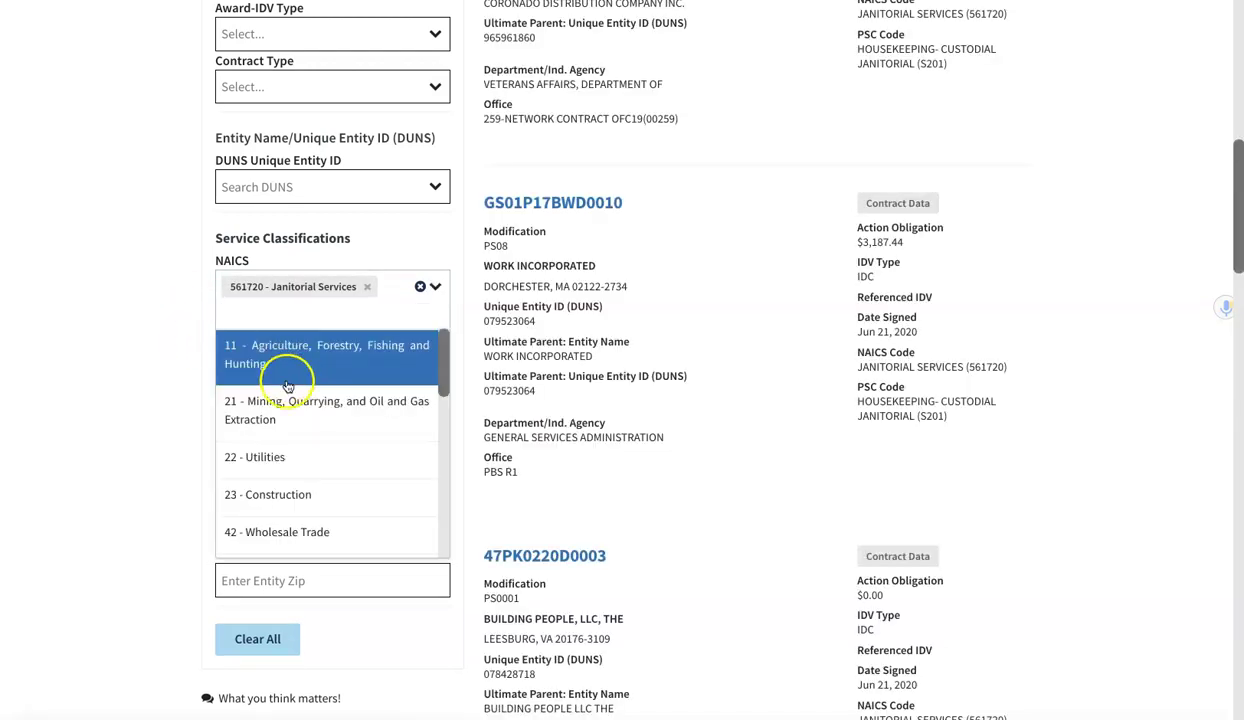
pyautogui.click(205, 376)
pyautogui.click(263, 361)
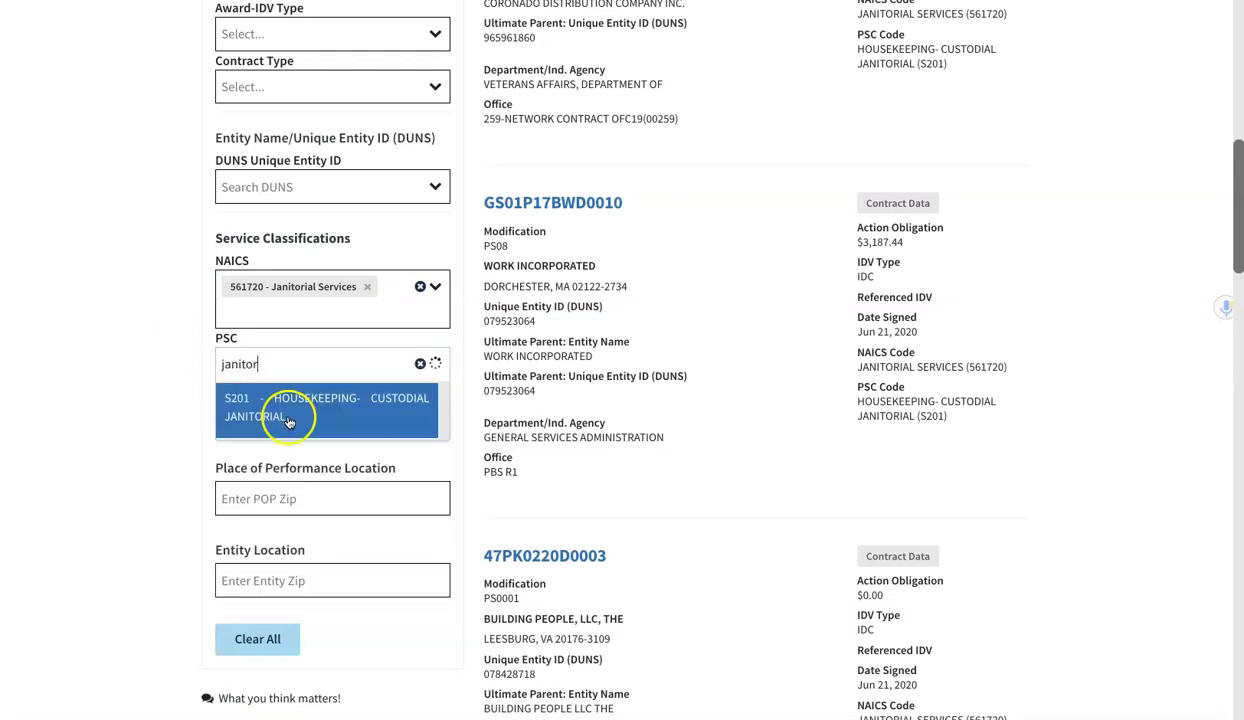
pyautogui.click(287, 415)
pyautogui.click(203, 452)
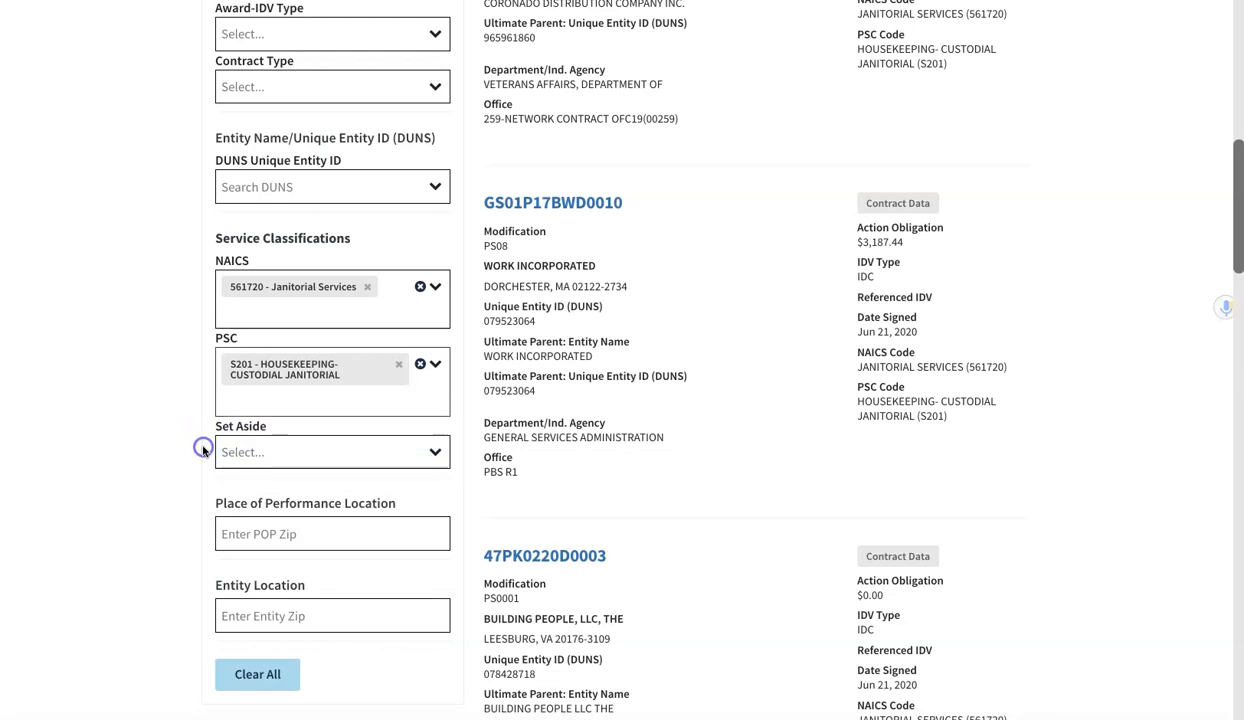
# Step: Limit the results to the WOSB Program Set-Aside
pyautogui.click(253, 447)
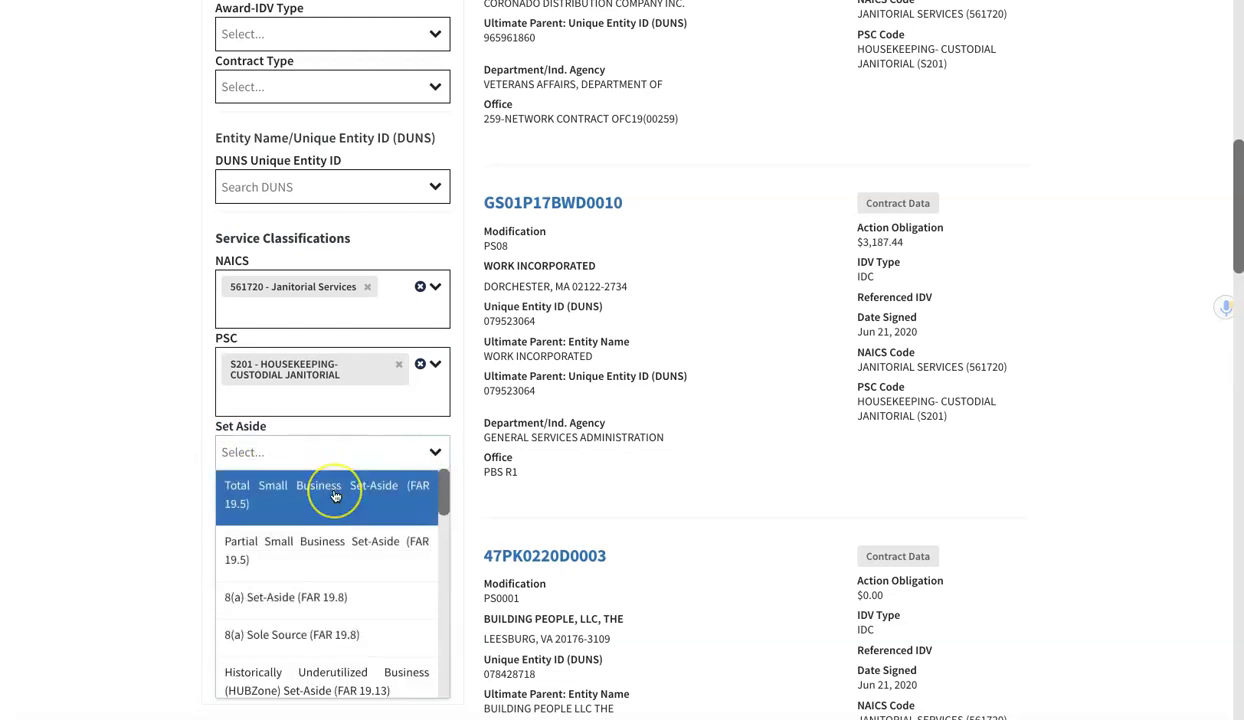
pyautogui.scroll(-5, 336, 495)
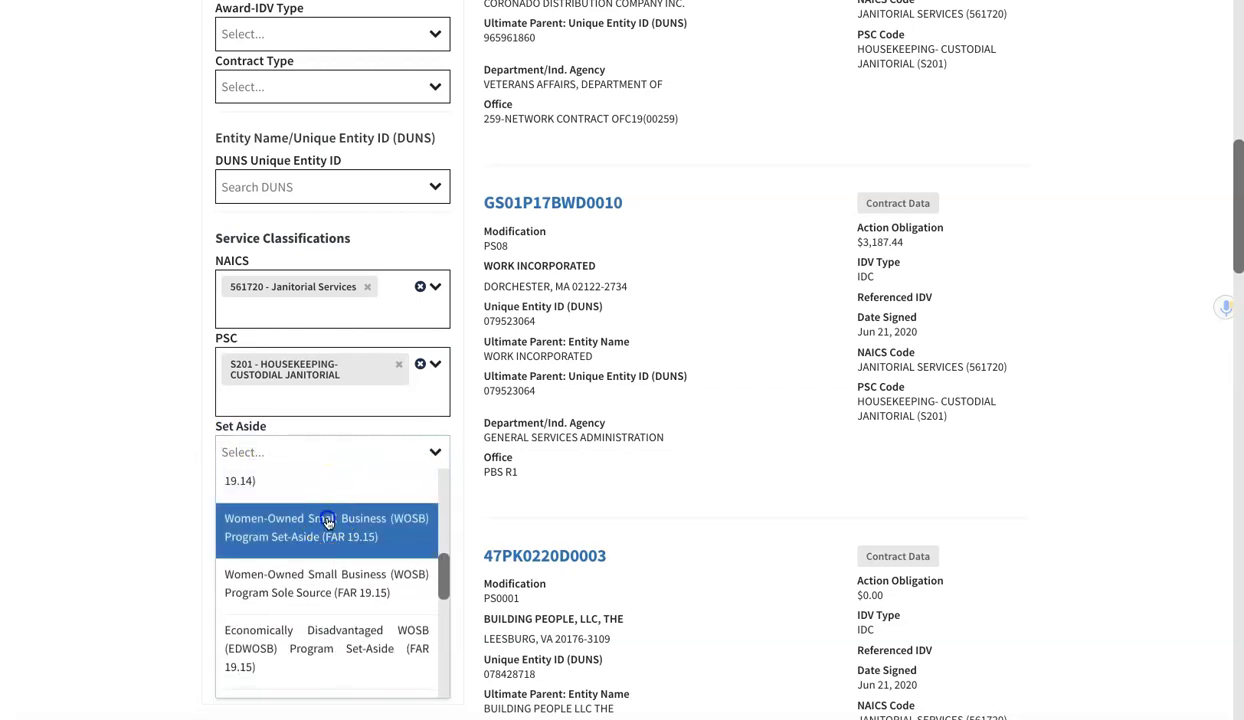
pyautogui.click(323, 520)
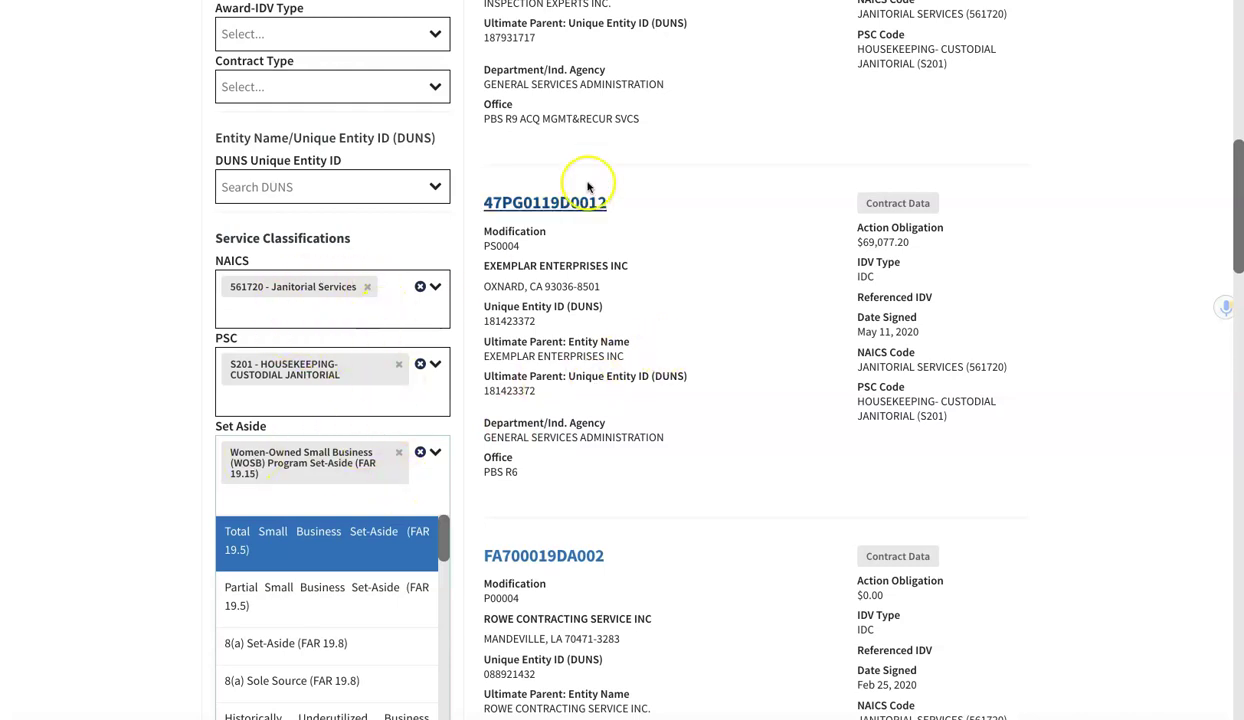
pyautogui.scroll(-1, 562, 318)
pyautogui.scroll(10, 562, 318)
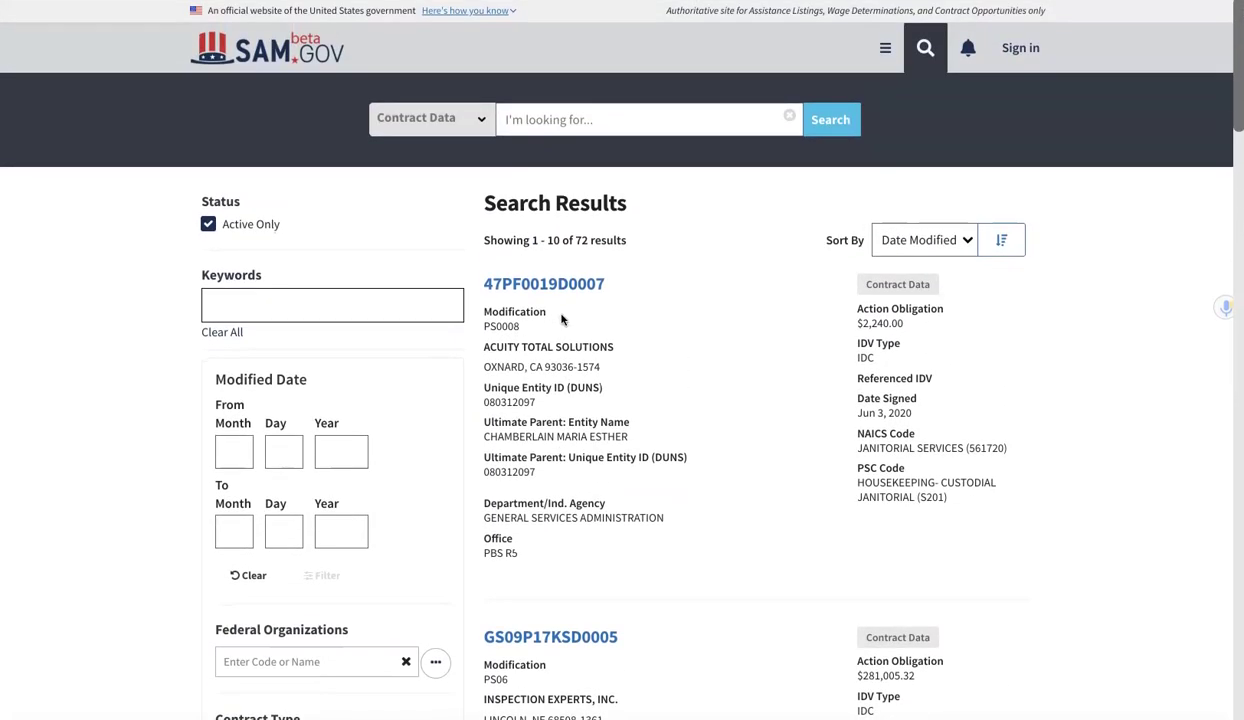
# Step: Close the open filter lists and clear the earlier NAICS, PSC and set-aside filters
pyautogui.scroll(-10, 562, 318)
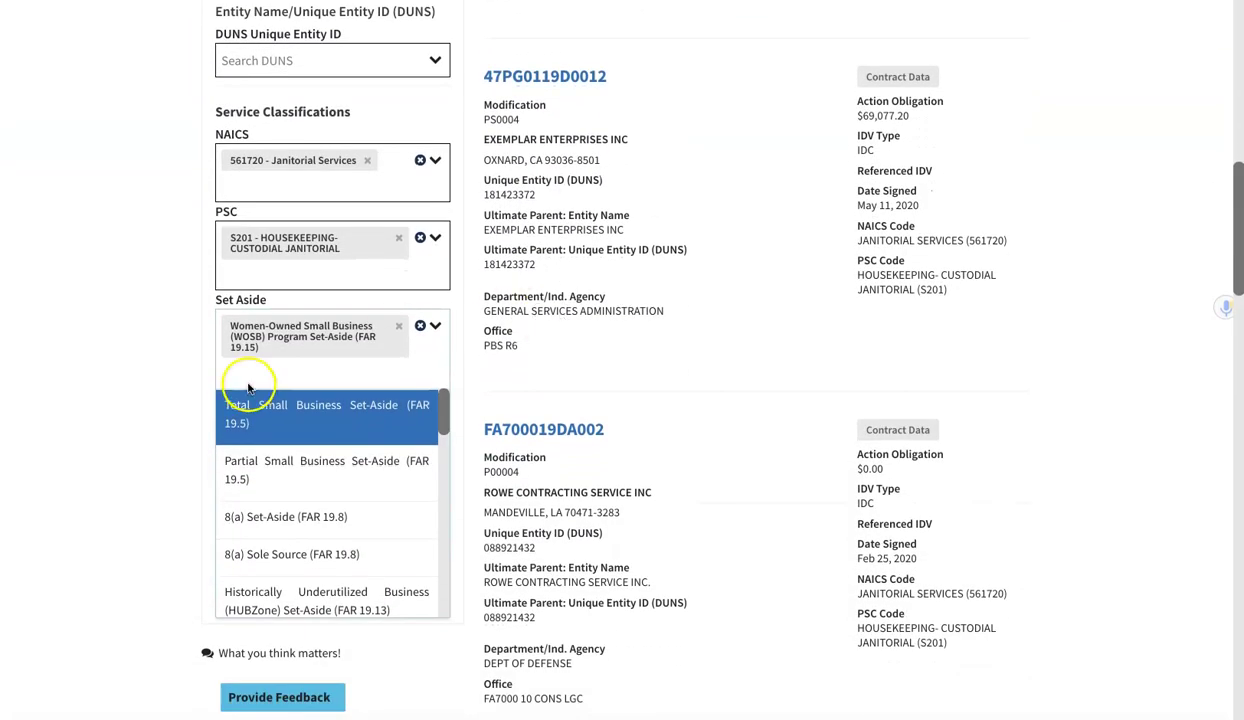
pyautogui.click(180, 405)
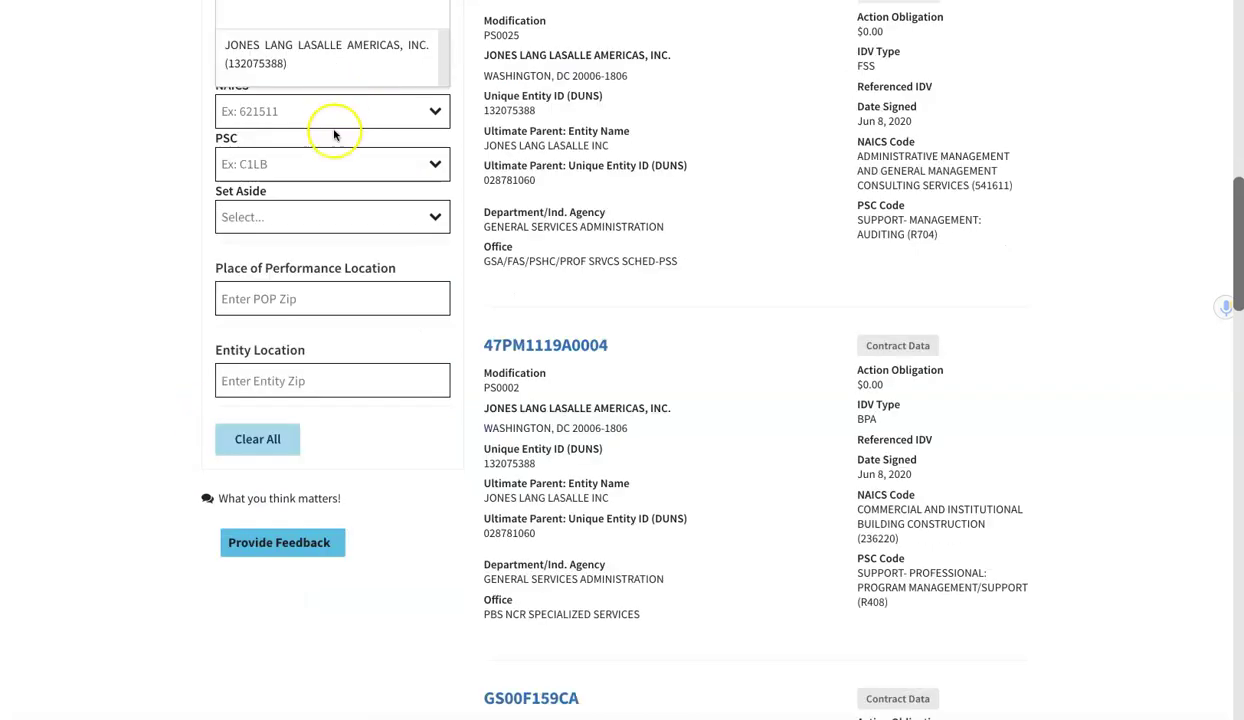
pyautogui.click(295, 305)
pyautogui.scroll(-1, 319, 314)
pyautogui.scroll(1, 319, 314)
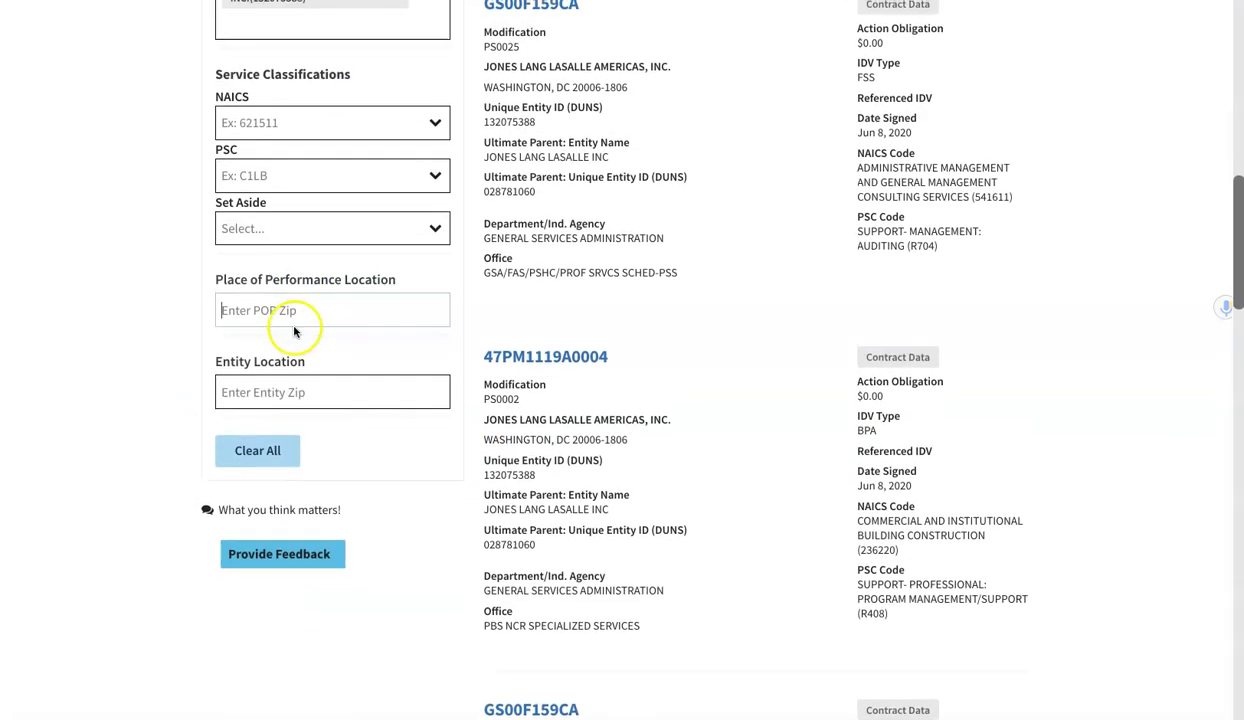
pyautogui.click(369, 282)
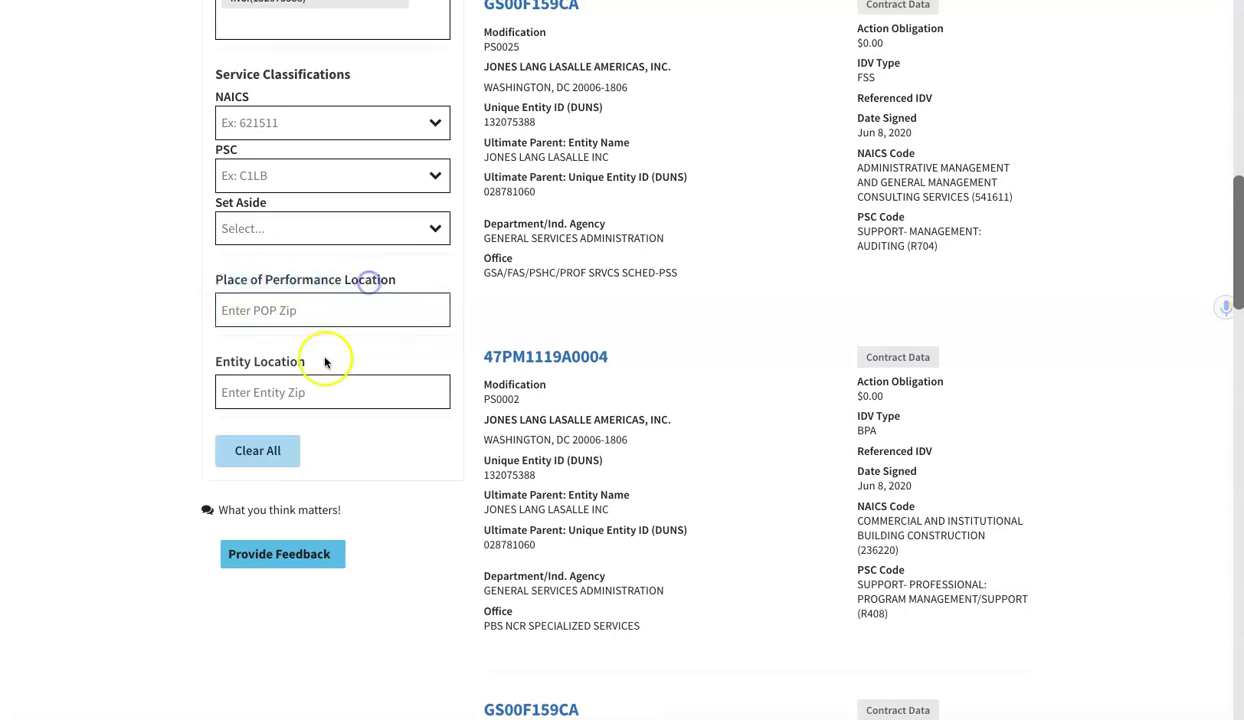
# Step: Set the entity filter to Jones Lang LaSalle Americas in the DUNS Unique Entity ID field
pyautogui.click(259, 390)
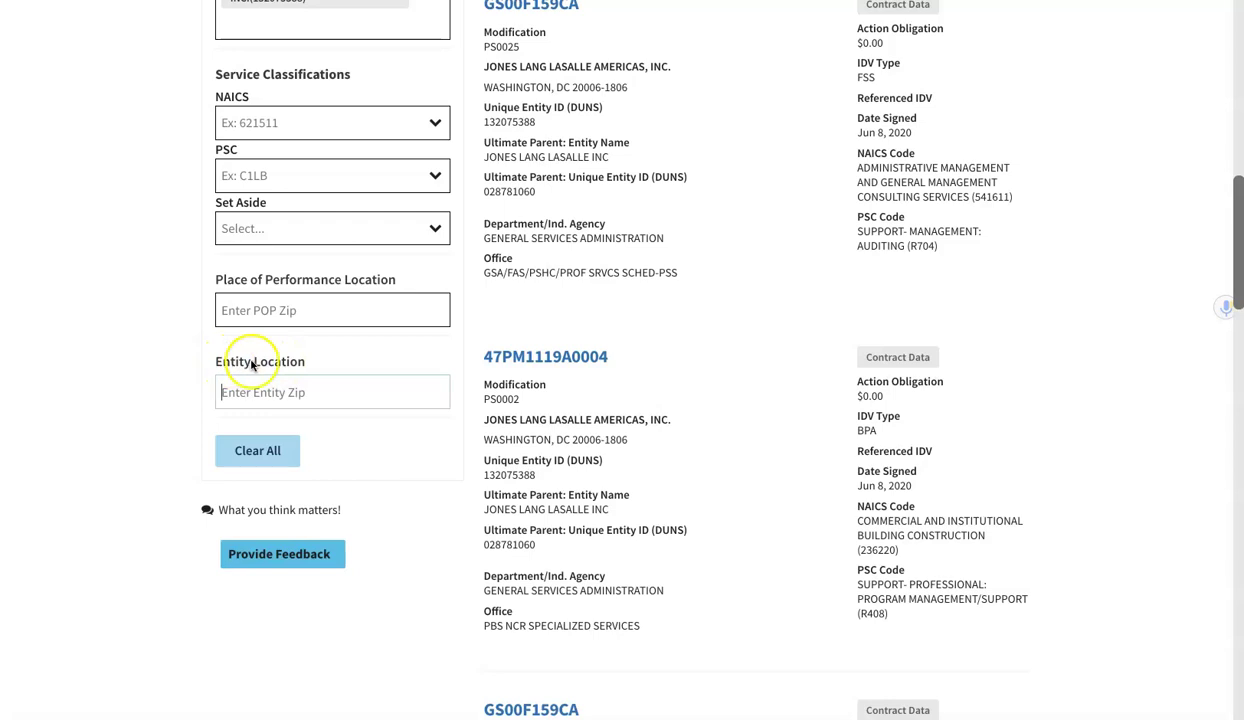
pyautogui.scroll(-1, 230, 358)
pyautogui.scroll(2, 211, 353)
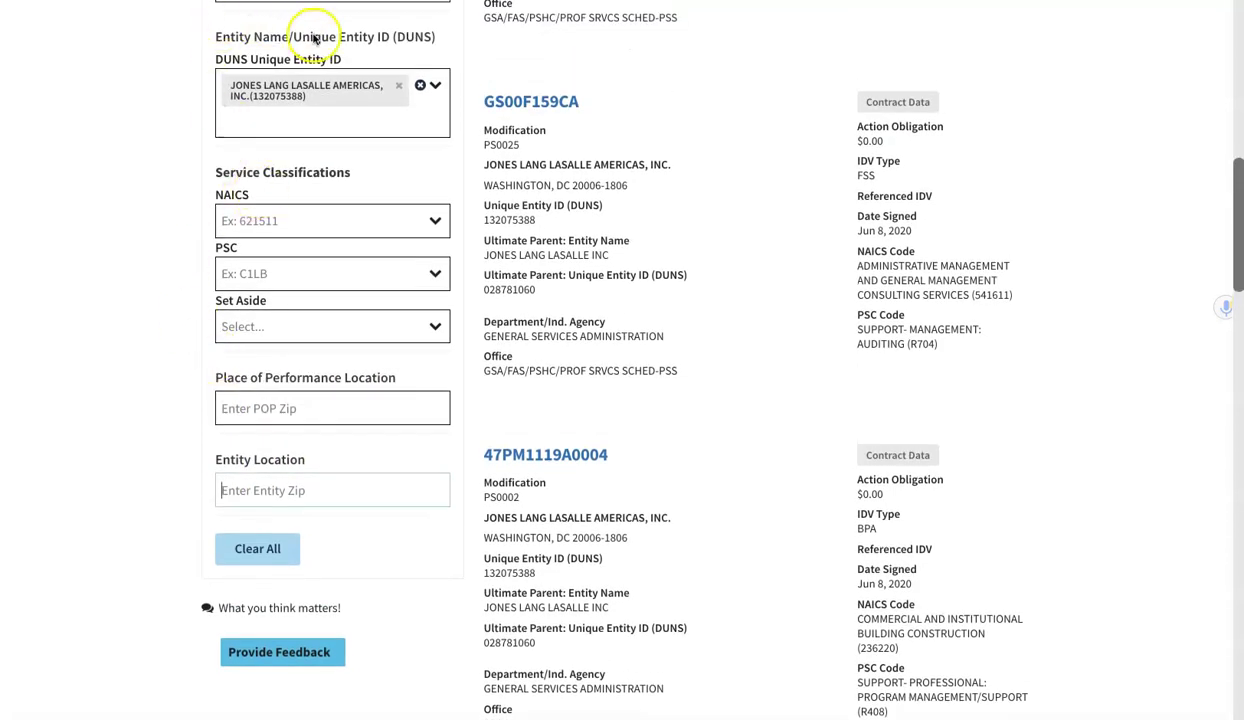
pyautogui.click(268, 42)
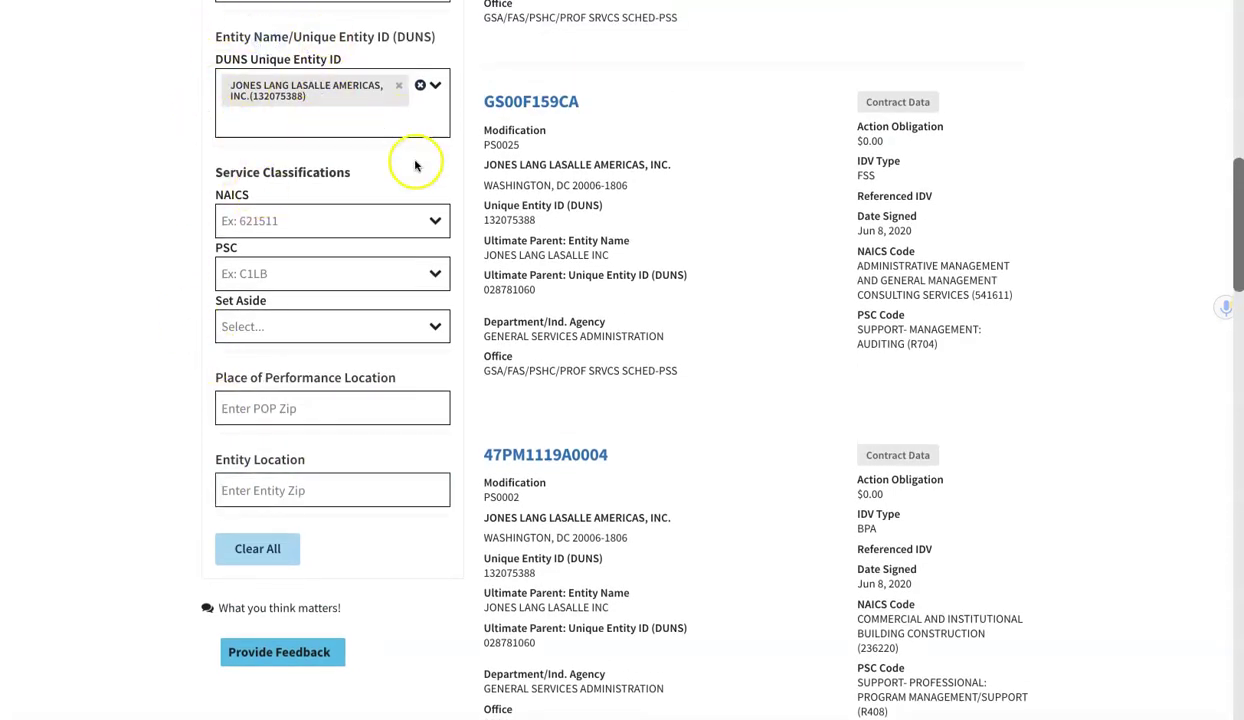
pyautogui.click(262, 489)
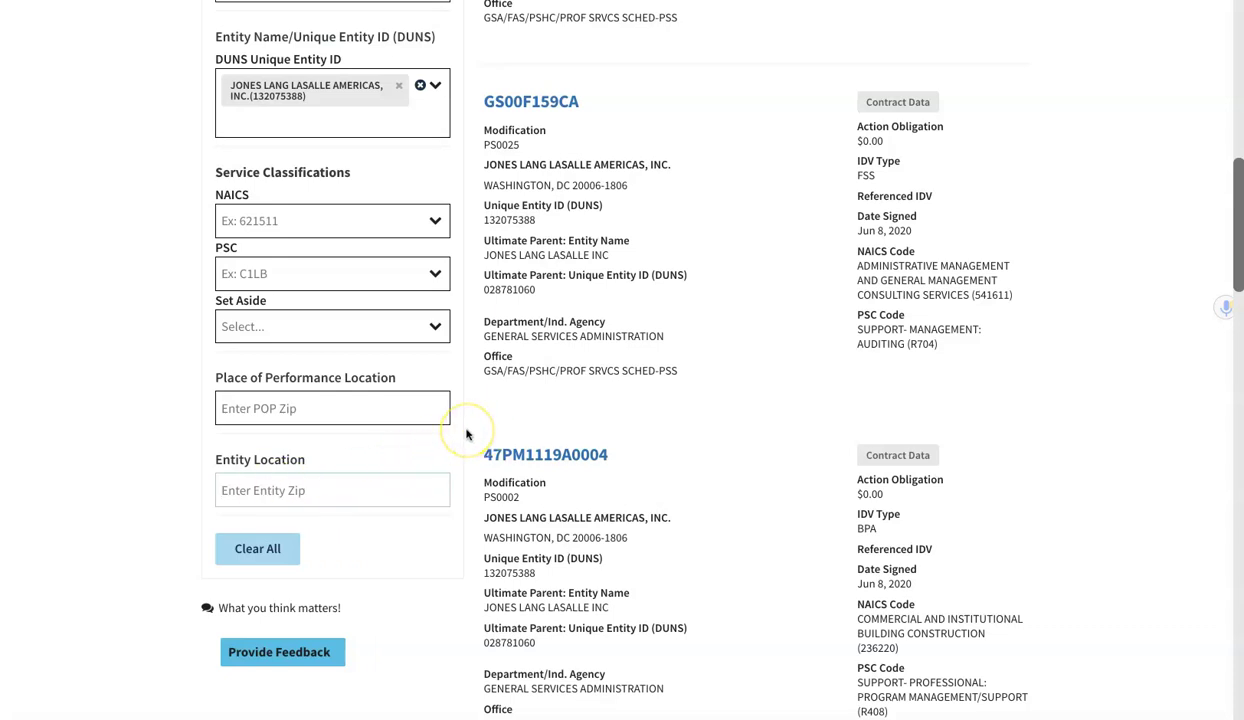
# Step: Remove the Jones Lang LaSalle entity filter chip
pyautogui.scroll(5, 466, 434)
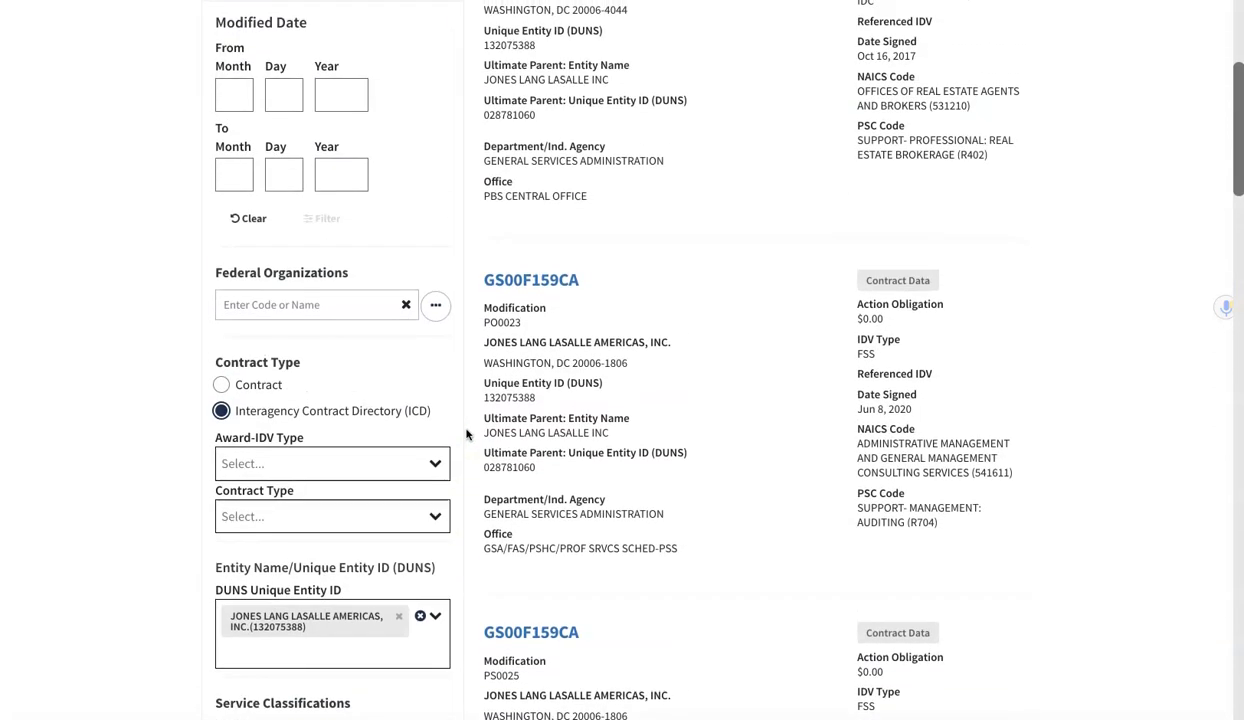
pyautogui.scroll(4, 466, 434)
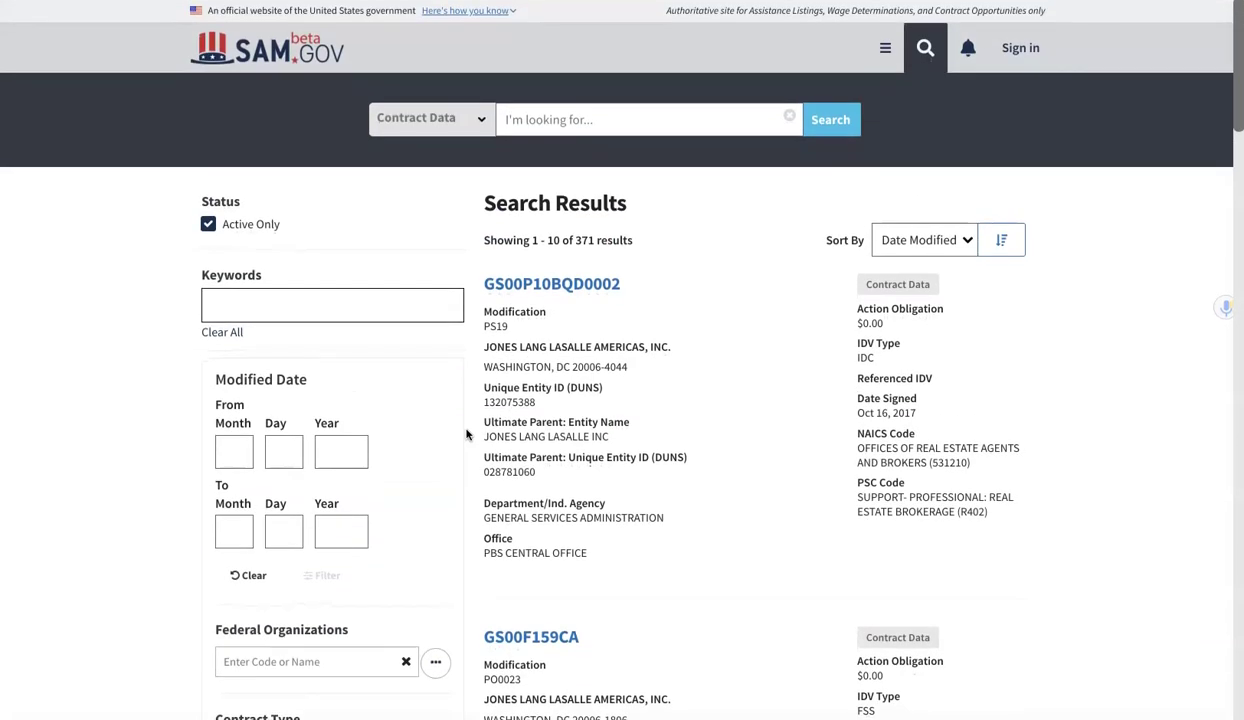
pyautogui.scroll(-7, 466, 434)
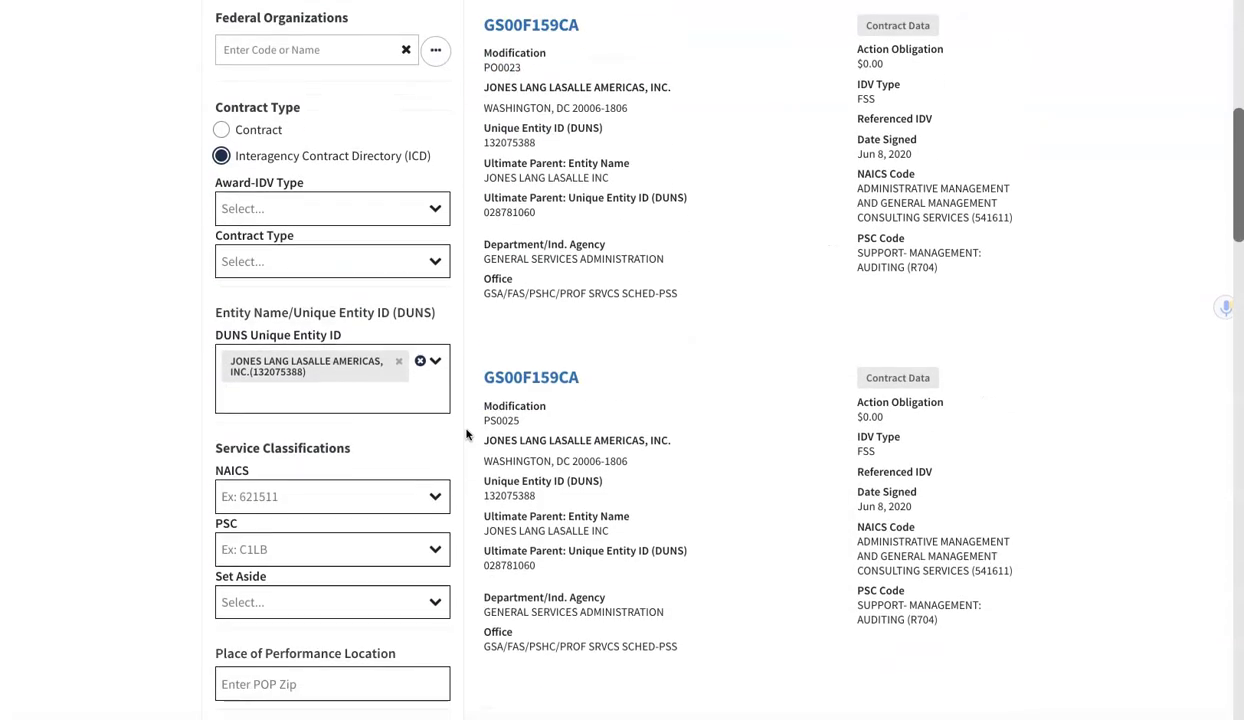
pyautogui.scroll(1, 466, 430)
pyautogui.click(400, 391)
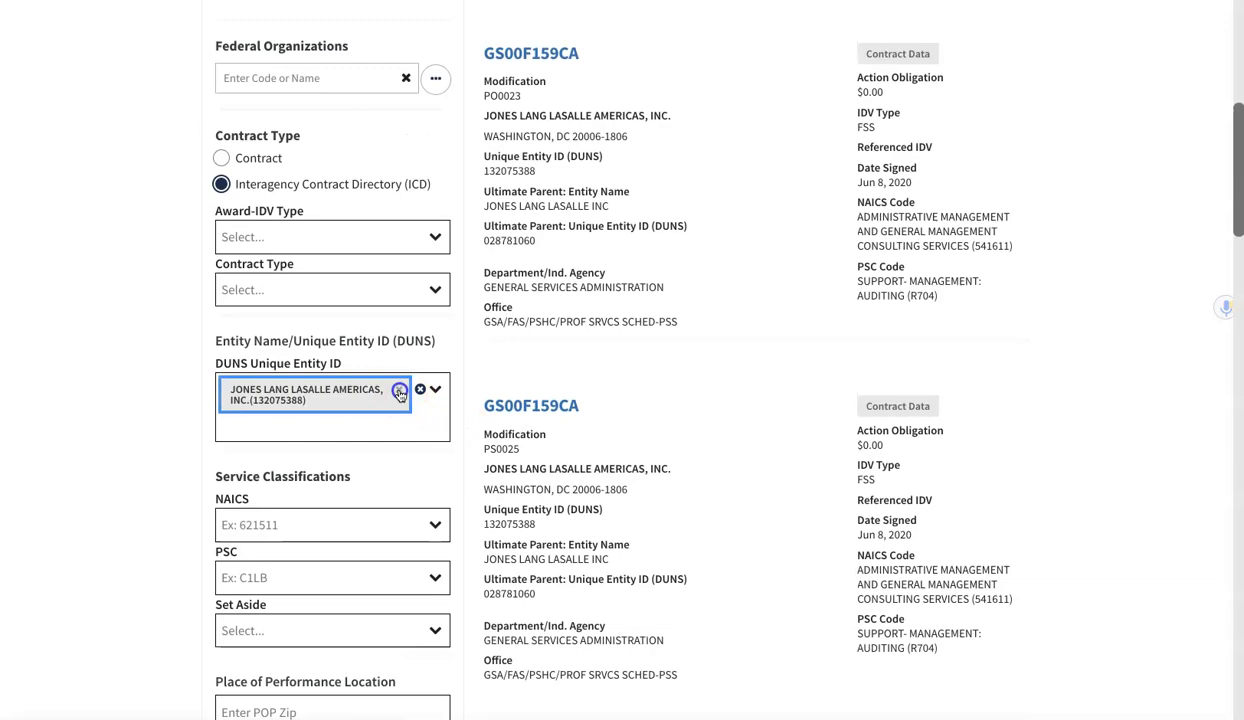